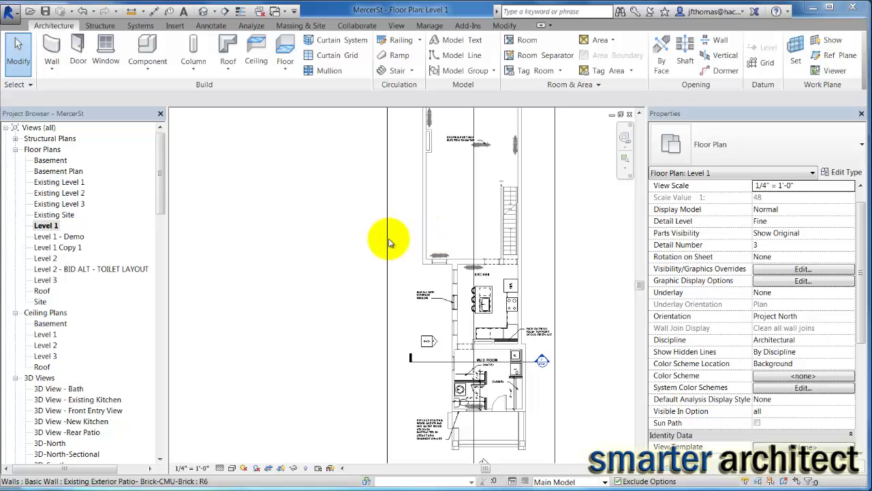
Pan the Level 1 plan, then check the MercerSt.pdf plan drawings for reference
{"action": "scroll", "coordinate": [389, 242], "scroll_direction": "down", "scroll_amount": 3}
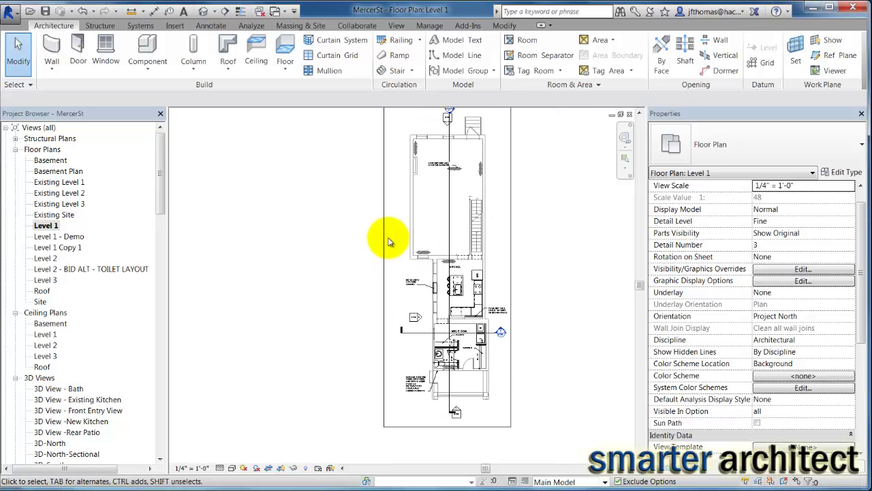
{"action": "middle_click_drag", "start_coordinate": [456, 229], "coordinate": [452, 245]}
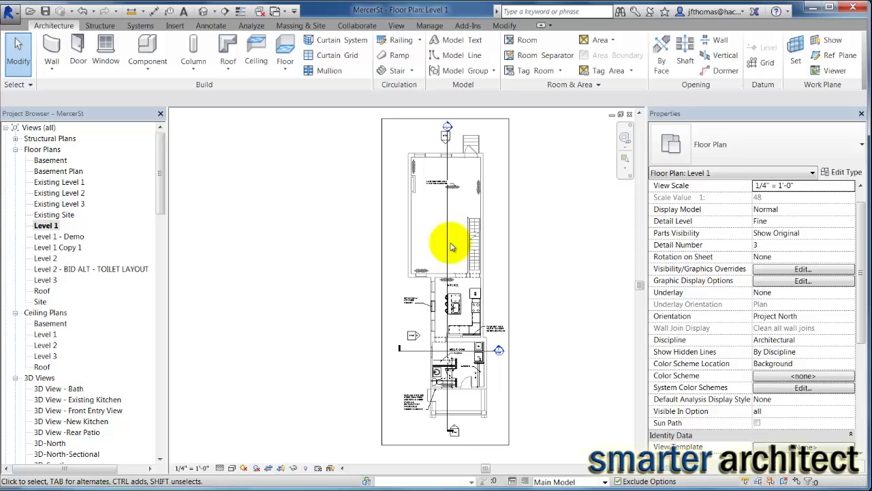
{"action": "scroll", "coordinate": [461, 206], "scroll_direction": "up", "scroll_amount": 1}
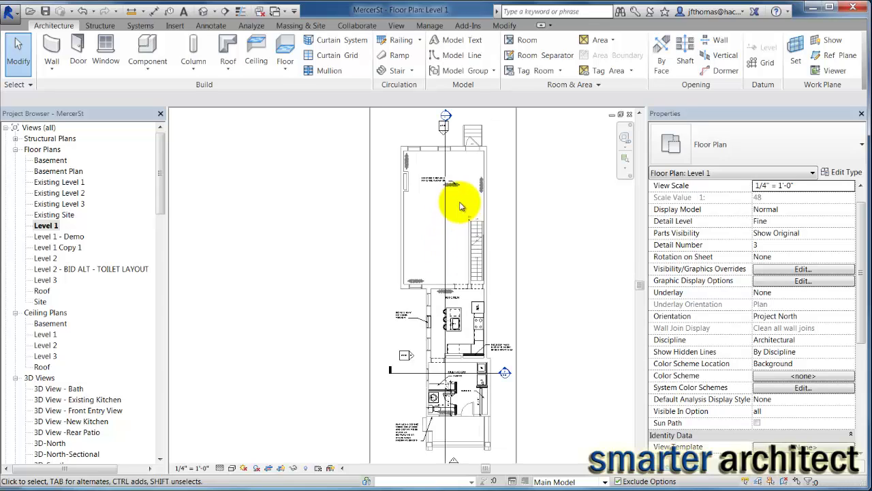
{"action": "scroll", "coordinate": [461, 205], "scroll_direction": "down", "scroll_amount": 1}
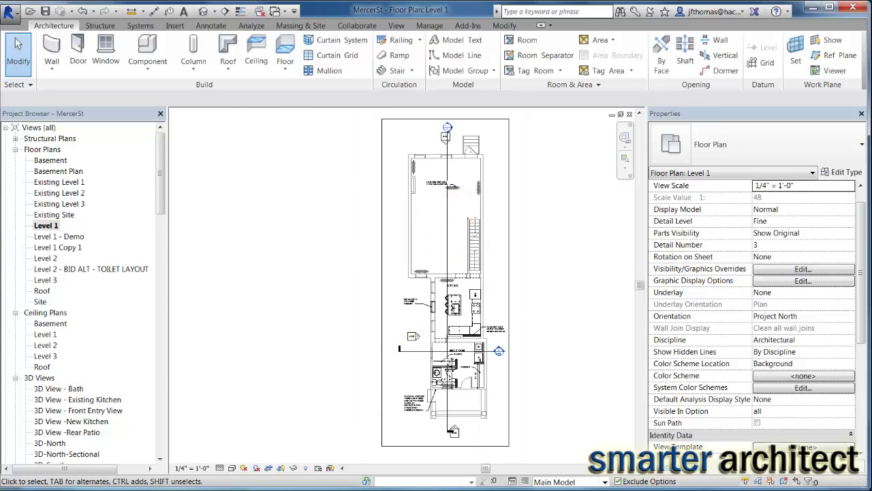
{"action": "key", "text": "alt+Tab"}
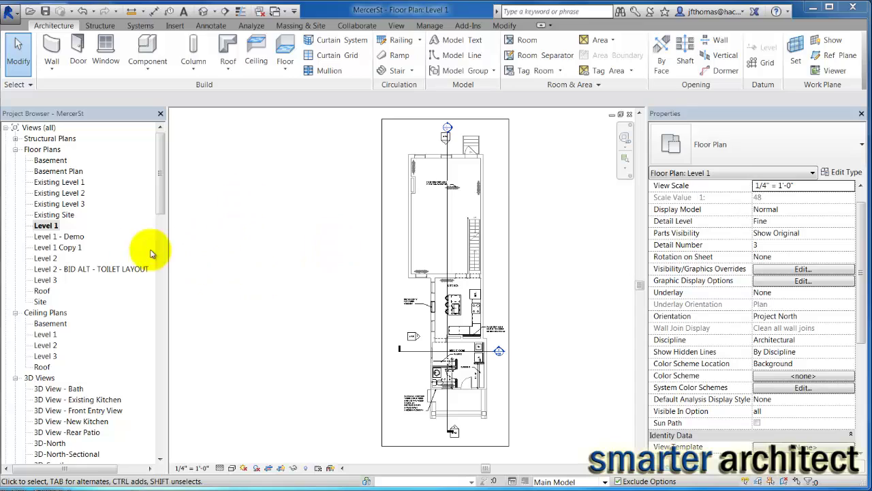
Place a perspective camera on Level 1, eye near the bottom and target near the top
{"action": "left_click", "coordinate": [215, 12]}
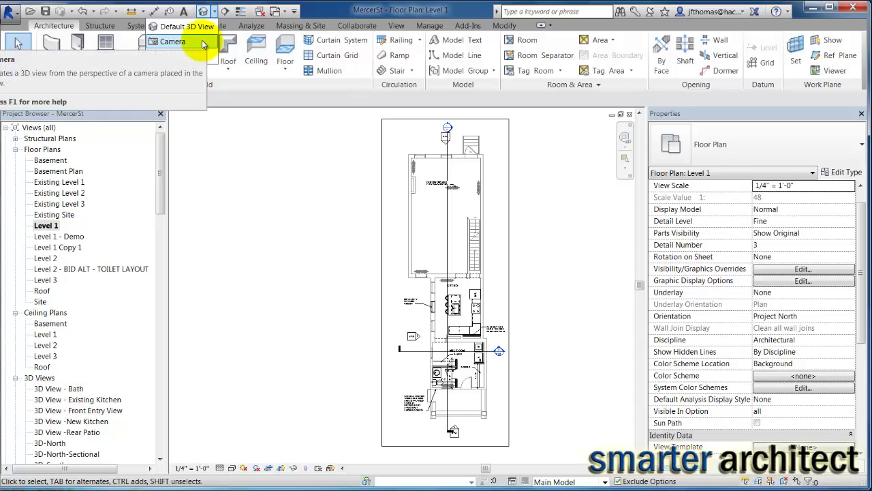
{"action": "left_click", "coordinate": [204, 42]}
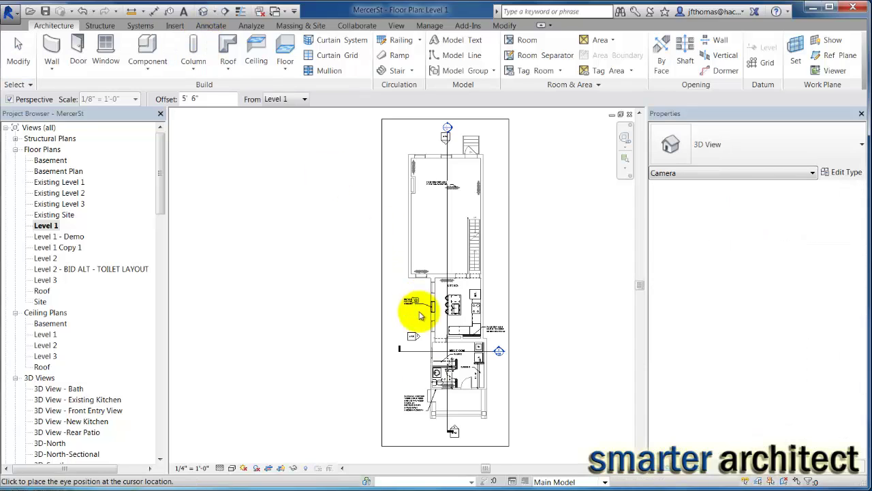
{"action": "scroll", "coordinate": [461, 339], "scroll_direction": "up", "scroll_amount": 2}
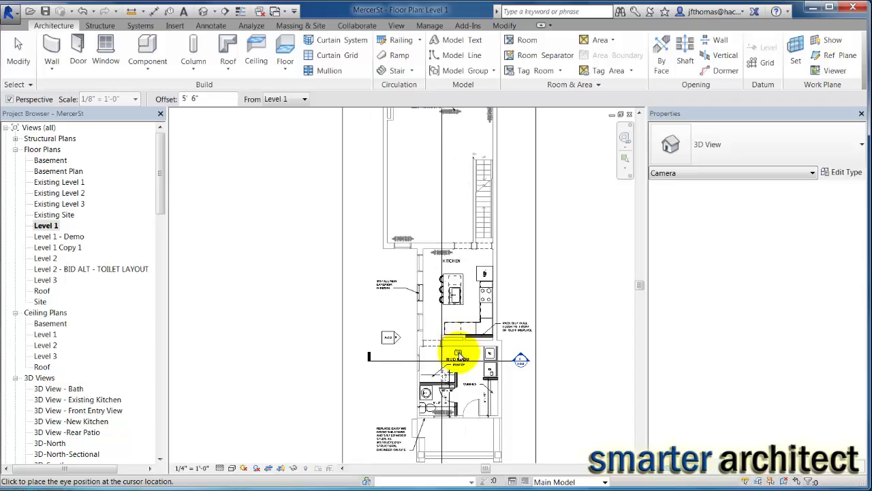
{"action": "scroll", "coordinate": [458, 354], "scroll_direction": "down", "scroll_amount": 2}
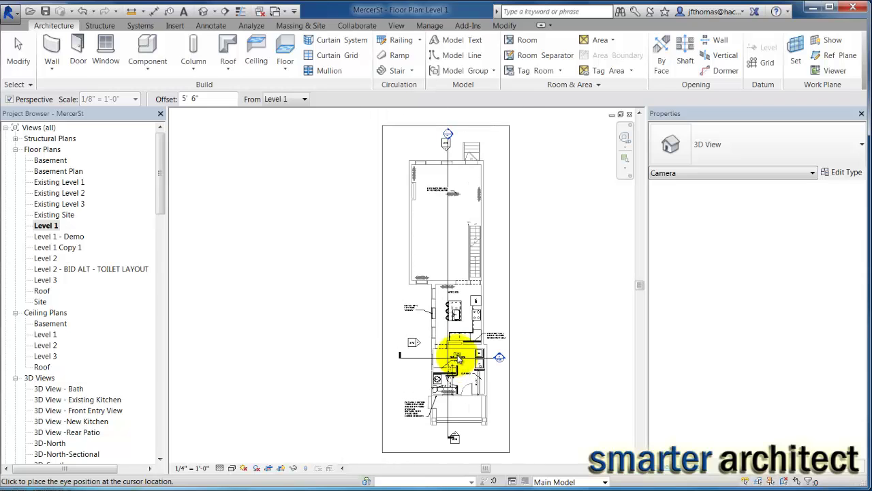
{"action": "left_click", "coordinate": [458, 356]}
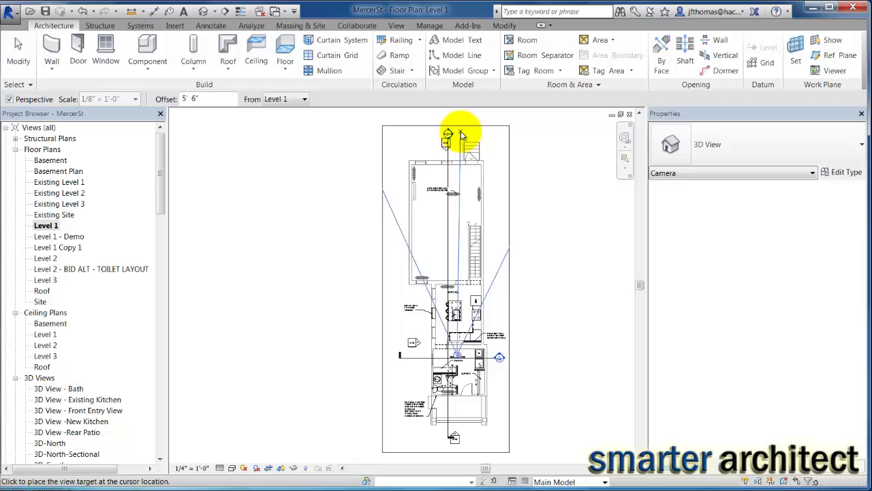
{"action": "left_click", "coordinate": [461, 135]}
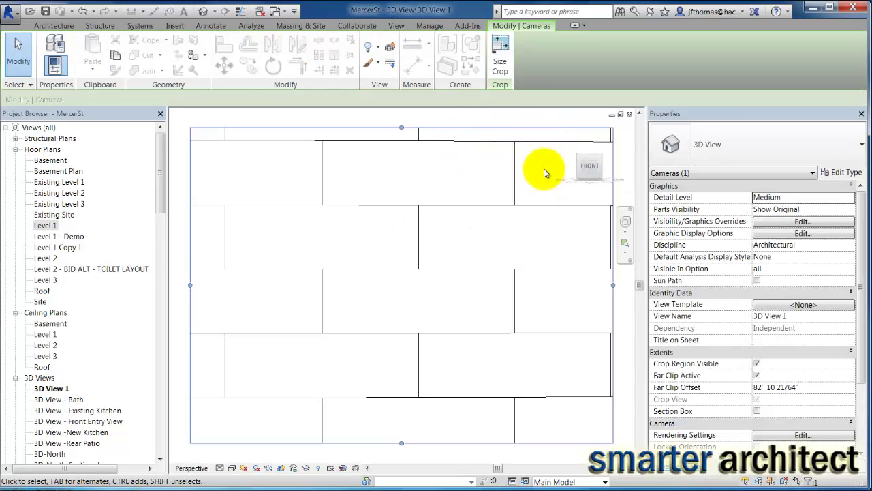
Orient 3D View 1 from the ViewCube to Floor Plan: Level 1, looking straight down
{"action": "right_click", "coordinate": [589, 180]}
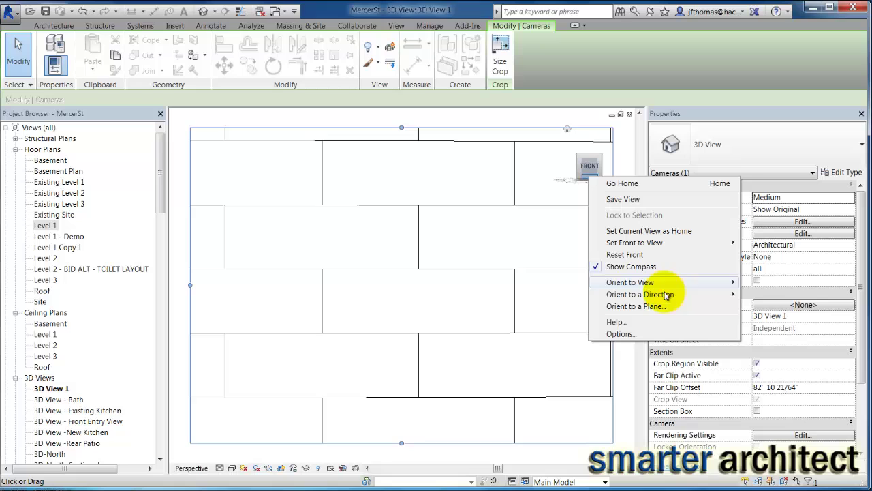
{"action": "mouse_move", "coordinate": [655, 283]}
{"action": "mouse_move", "coordinate": [561, 282]}
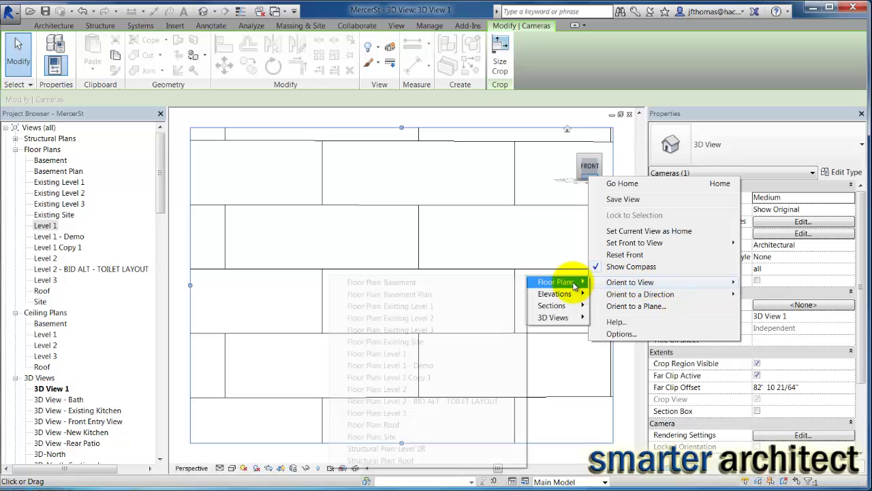
{"action": "left_click", "coordinate": [409, 355]}
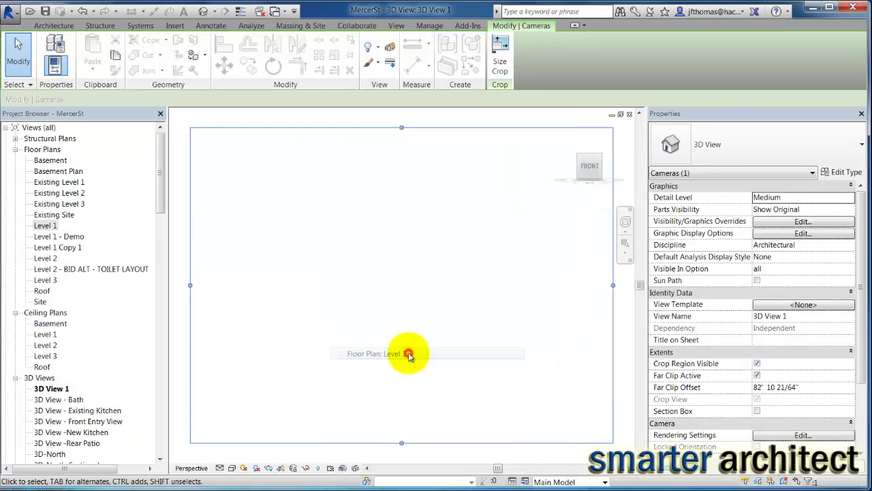
Zoom out and stretch the crop region down and left so the whole building fits
{"action": "scroll", "coordinate": [444, 357], "scroll_direction": "down", "scroll_amount": 6}
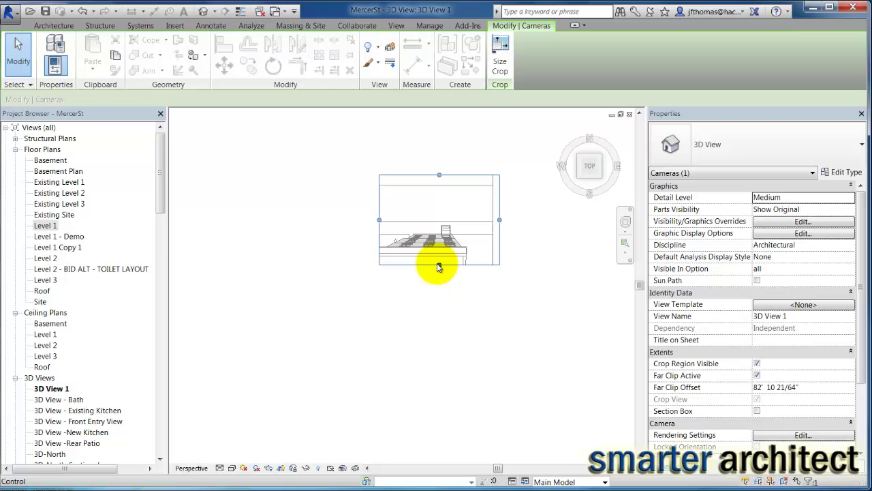
{"action": "left_click_drag", "start_coordinate": [439, 265], "coordinate": [429, 426]}
{"action": "middle_click_drag", "start_coordinate": [428, 404], "coordinate": [431, 309]}
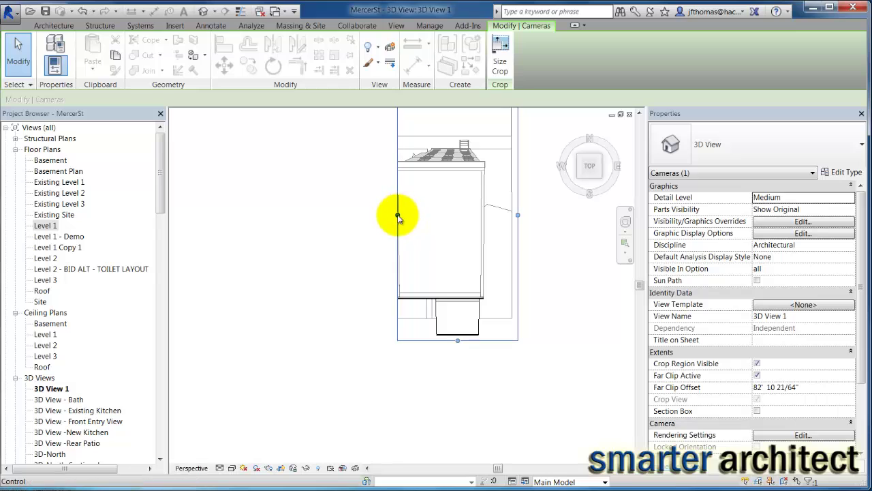
{"action": "left_click_drag", "start_coordinate": [398, 216], "coordinate": [355, 215]}
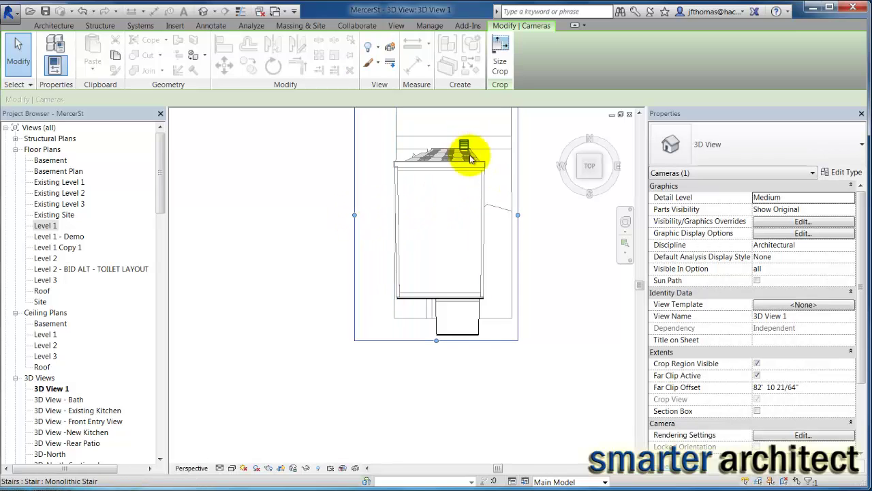
{"action": "middle_click_drag", "start_coordinate": [489, 187], "coordinate": [473, 204]}
{"action": "scroll", "coordinate": [473, 208], "scroll_direction": "up", "scroll_amount": 1}
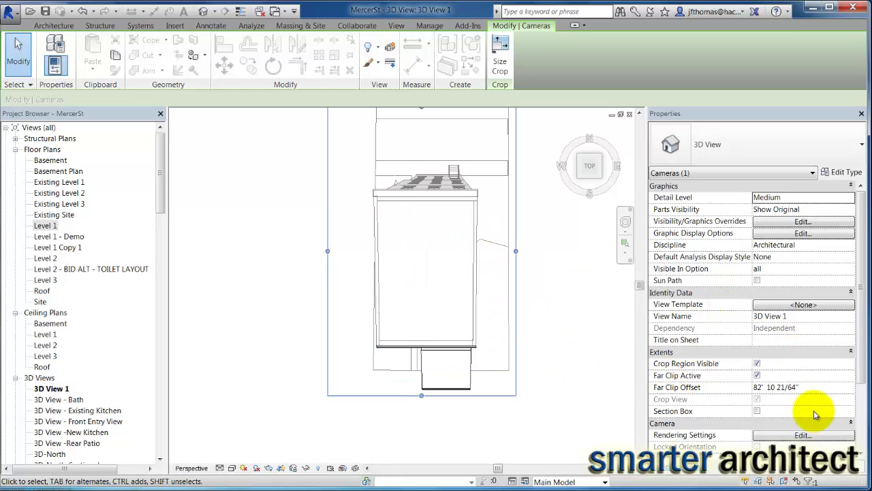
Turn on the view's section box and select it for editing
{"action": "left_click", "coordinate": [757, 412]}
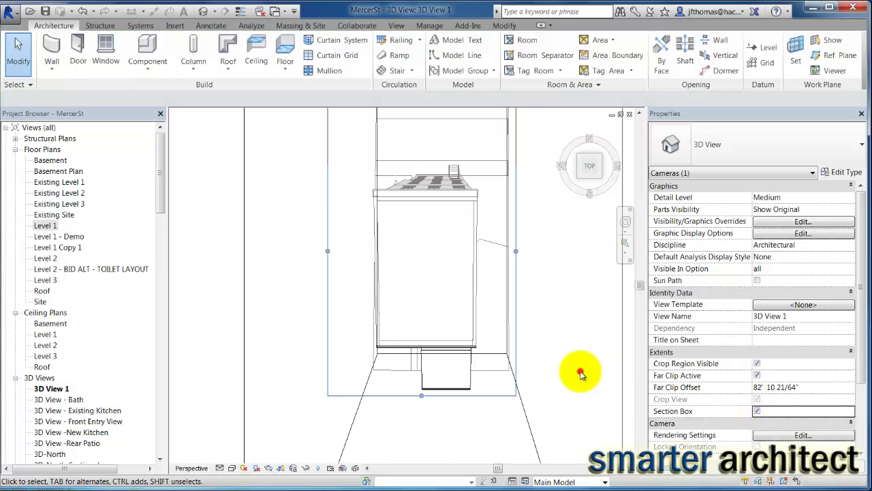
{"action": "middle_click_drag", "start_coordinate": [579, 373], "coordinate": [497, 259]}
{"action": "left_click", "coordinate": [498, 259]}
{"action": "scroll", "coordinate": [499, 263], "scroll_direction": "up", "scroll_amount": 2}
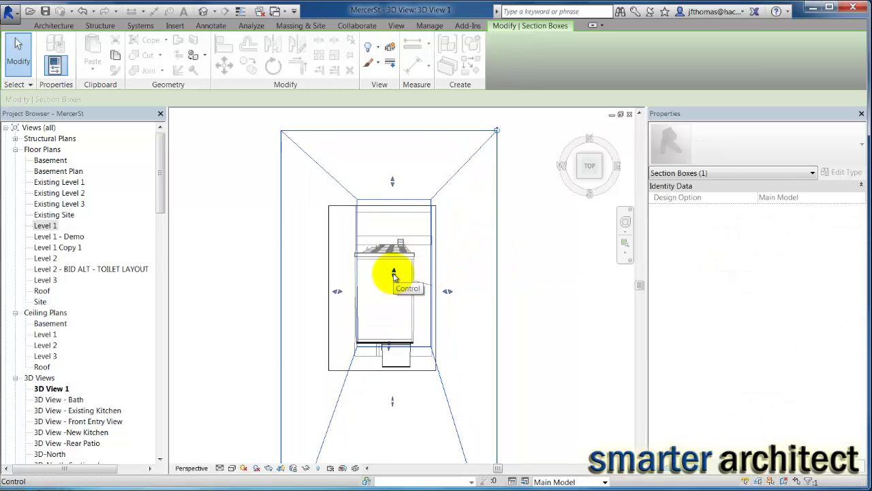
Drag the section box grips inward to cut down to the first floor
{"action": "left_click_drag", "start_coordinate": [393, 182], "coordinate": [395, 176]}
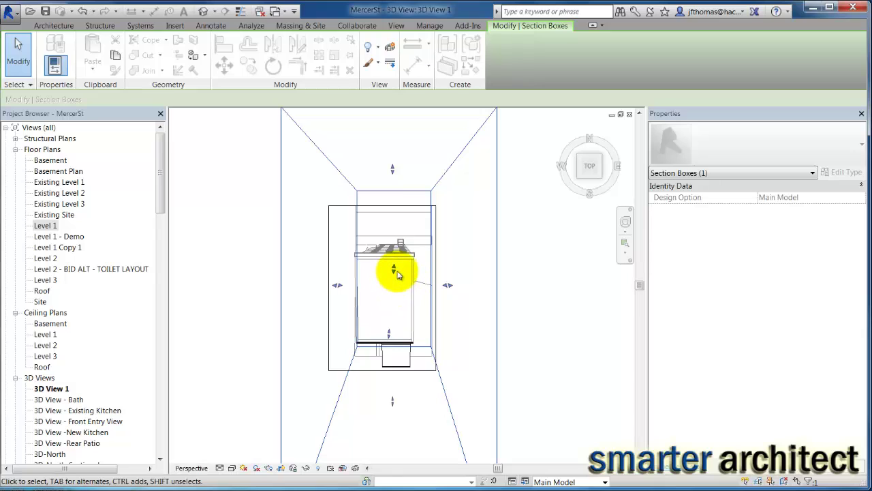
{"action": "mouse_move", "coordinate": [395, 270]}
{"action": "left_mouse_down"}
{"action": "mouse_move", "coordinate": [396, 280]}
{"action": "mouse_move", "coordinate": [395, 265]}
{"action": "left_mouse_up"}
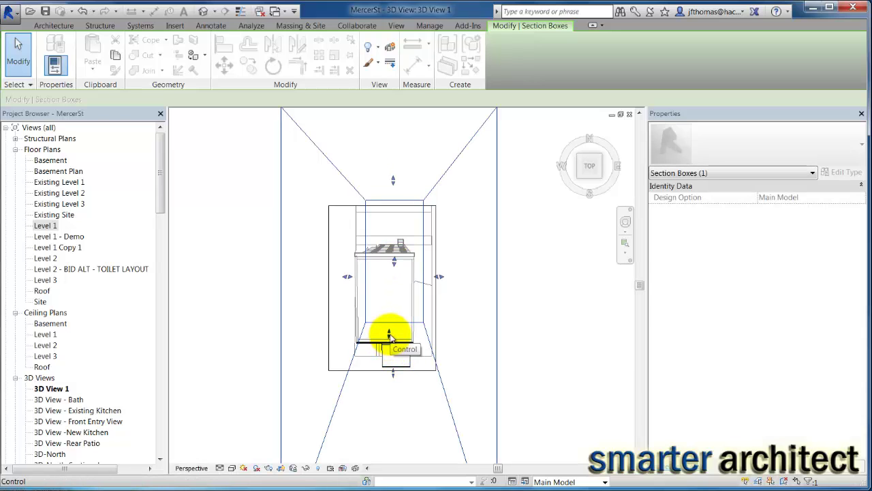
{"action": "left_click_drag", "start_coordinate": [389, 334], "coordinate": [396, 301]}
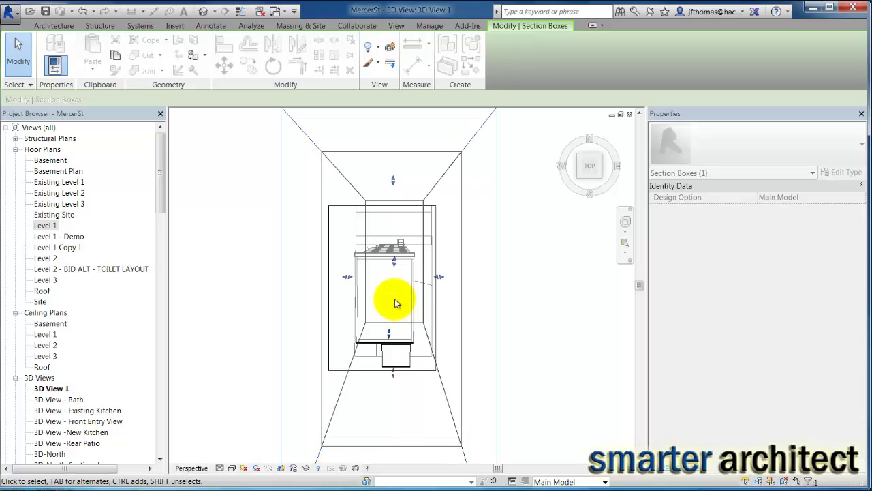
{"action": "scroll", "coordinate": [395, 303], "scroll_direction": "up", "scroll_amount": 2}
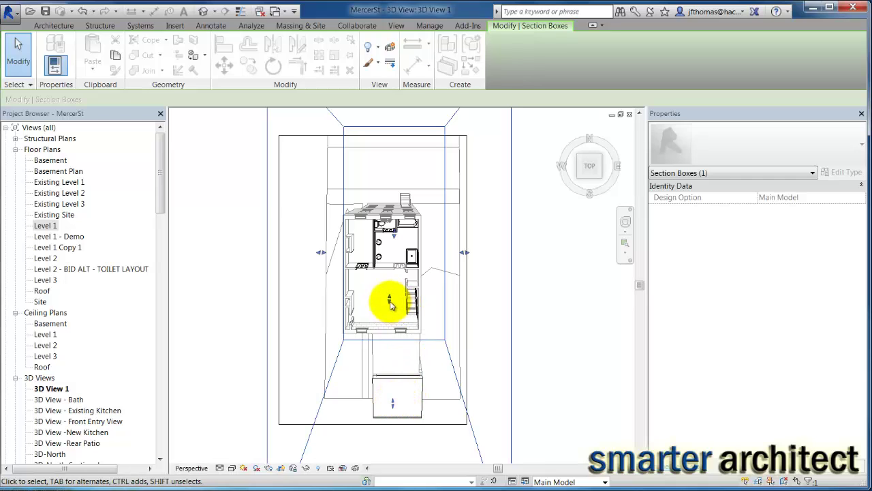
{"action": "left_click_drag", "start_coordinate": [390, 303], "coordinate": [394, 269]}
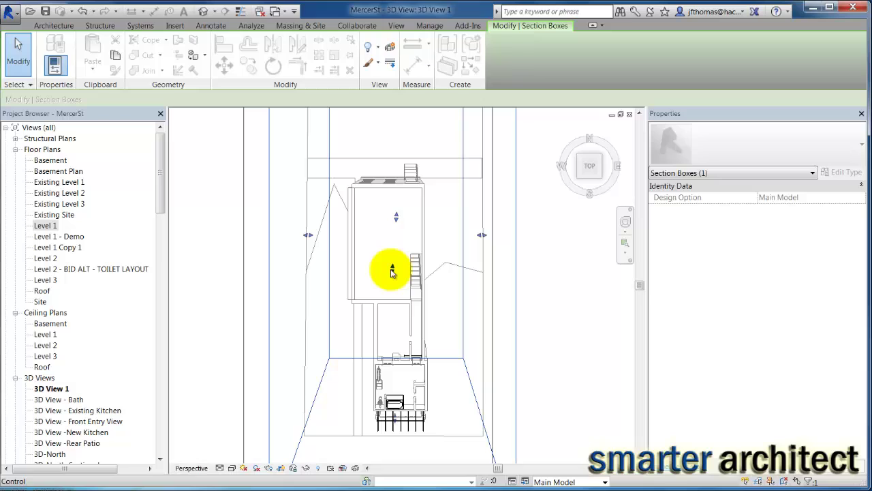
{"action": "left_click_drag", "start_coordinate": [393, 272], "coordinate": [390, 256]}
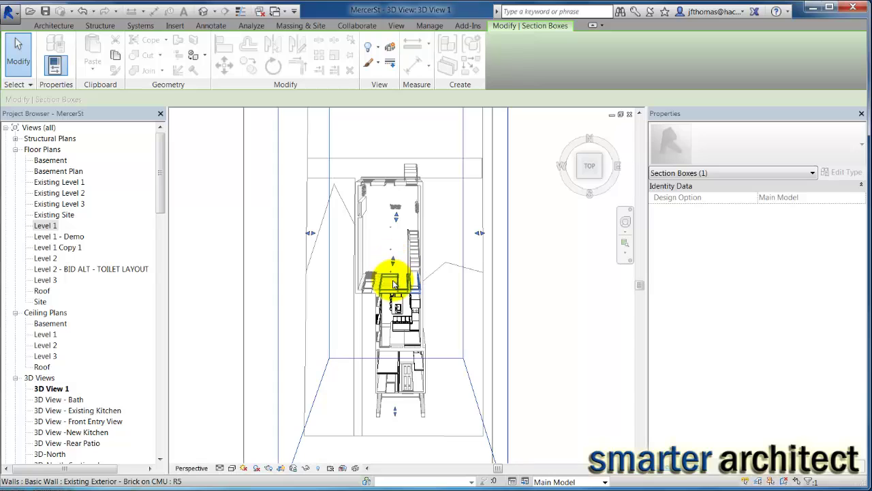
{"action": "scroll", "coordinate": [393, 285], "scroll_direction": "up", "scroll_amount": 4}
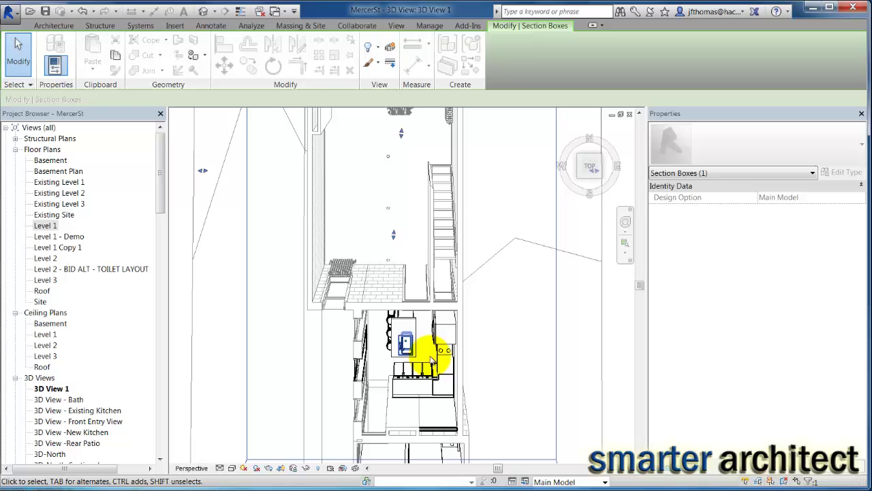
{"action": "scroll", "coordinate": [386, 299], "scroll_direction": "down", "scroll_amount": 2}
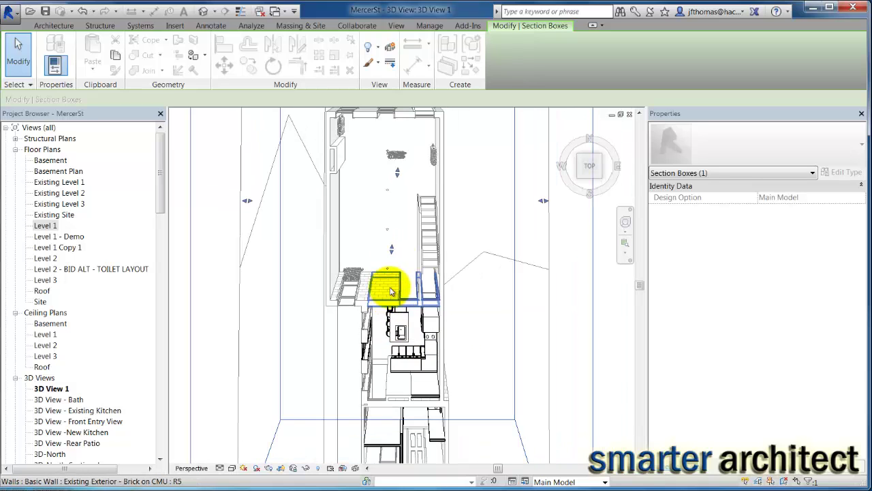
{"action": "middle_click_drag", "start_coordinate": [394, 247], "coordinate": [401, 163]}
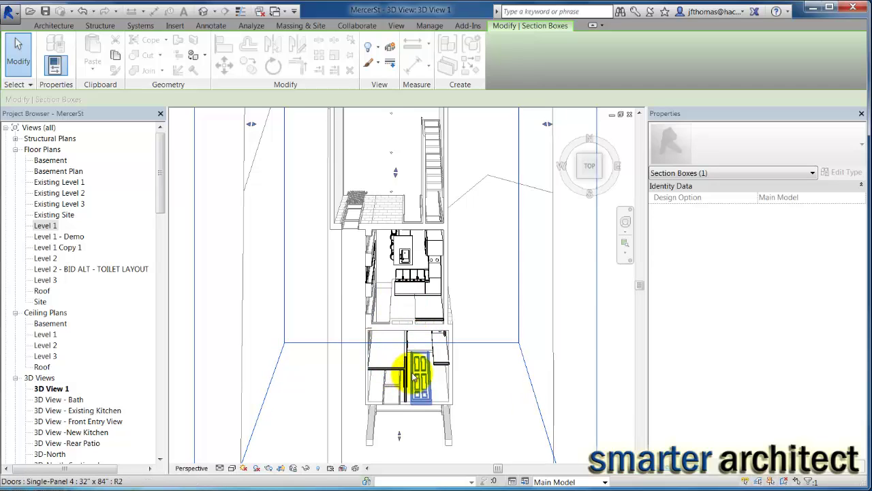
{"action": "scroll", "coordinate": [411, 374], "scroll_direction": "down", "scroll_amount": 1}
{"action": "scroll", "coordinate": [446, 274], "scroll_direction": "down", "scroll_amount": 1}
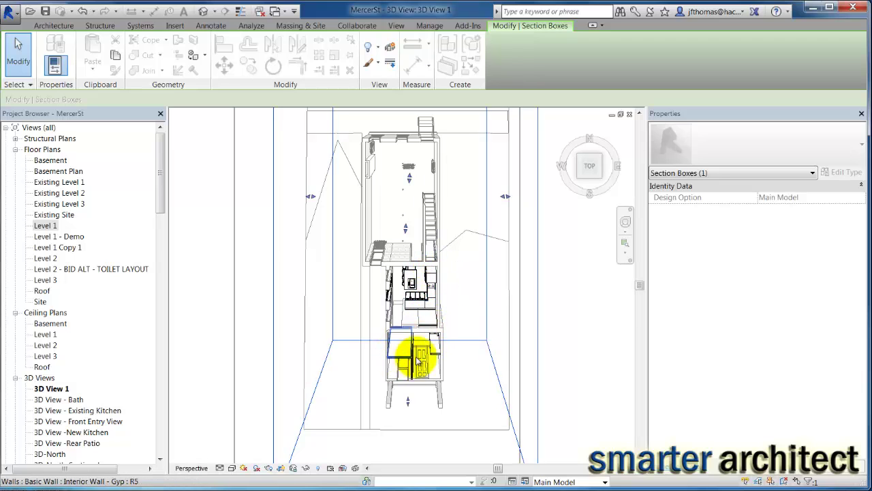
Zoom in with the Full Navigation Wheel and pan the house upward
{"action": "left_click", "coordinate": [626, 234]}
{"action": "left_click", "coordinate": [625, 225]}
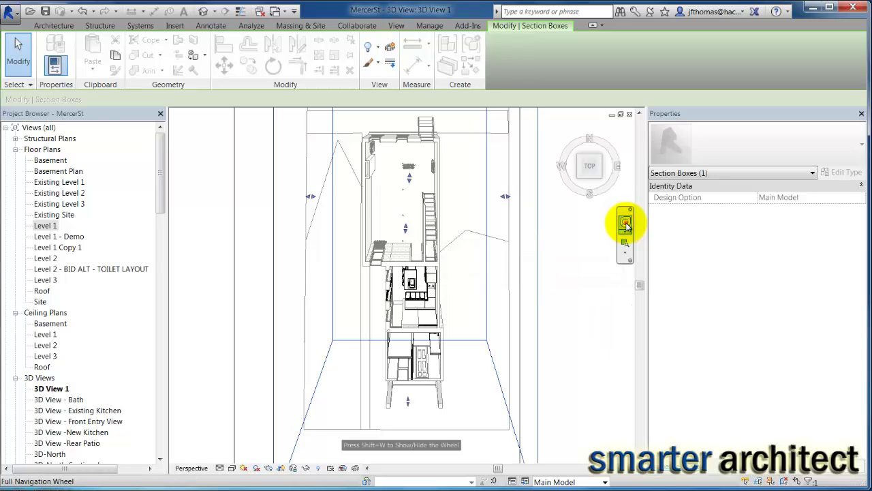
{"action": "left_click", "coordinate": [626, 225]}
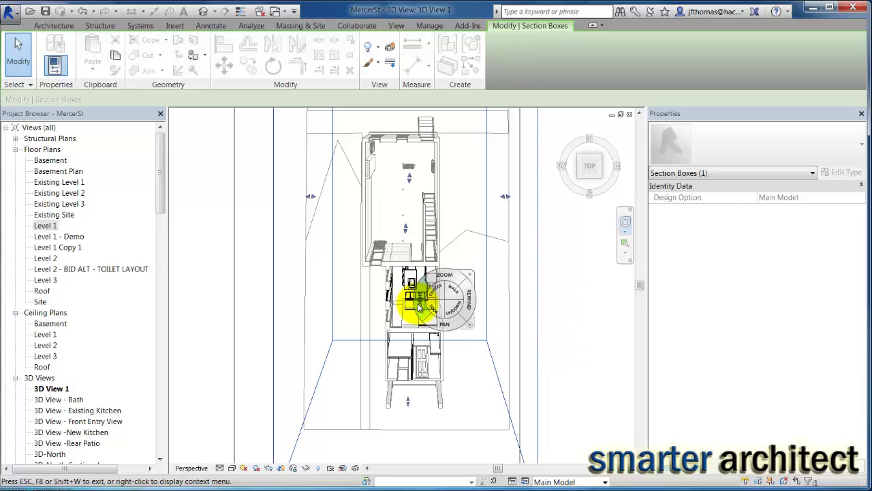
{"action": "scroll", "coordinate": [412, 304], "scroll_direction": "up", "scroll_amount": 2}
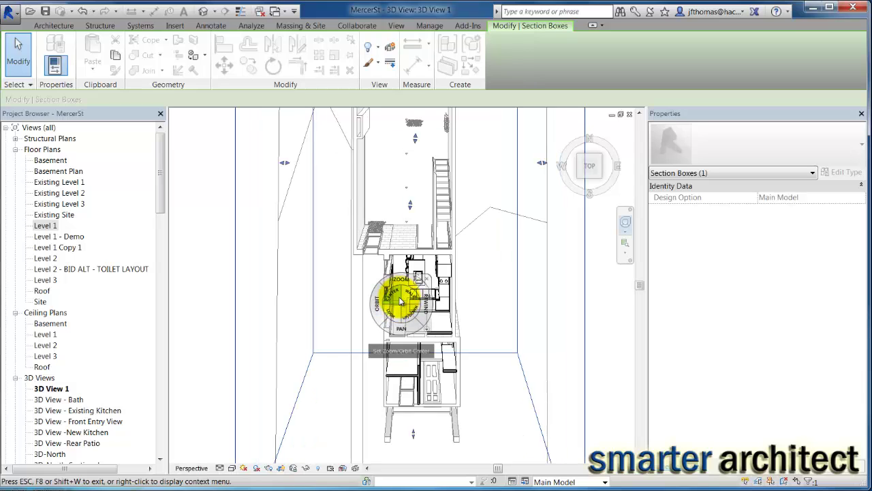
{"action": "scroll", "coordinate": [401, 302], "scroll_direction": "up", "scroll_amount": 2}
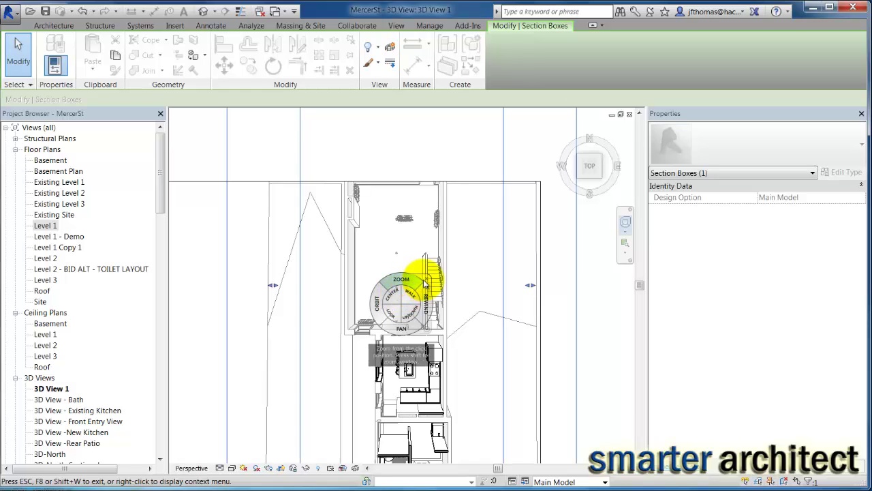
{"action": "left_click", "coordinate": [428, 281]}
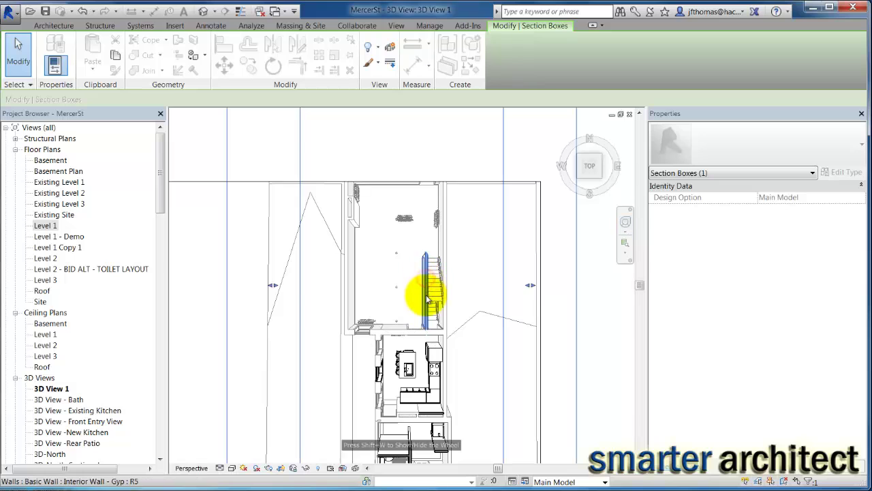
{"action": "scroll", "coordinate": [414, 296], "scroll_direction": "down", "scroll_amount": 1}
{"action": "scroll", "coordinate": [437, 427], "scroll_direction": "up", "scroll_amount": 2}
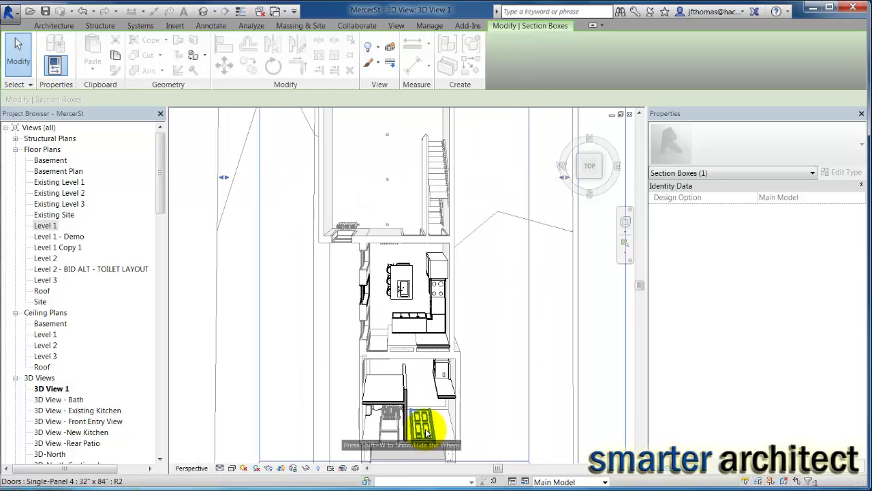
{"action": "scroll", "coordinate": [446, 399], "scroll_direction": "up", "scroll_amount": 1}
{"action": "middle_click_drag", "start_coordinate": [458, 370], "coordinate": [450, 292]}
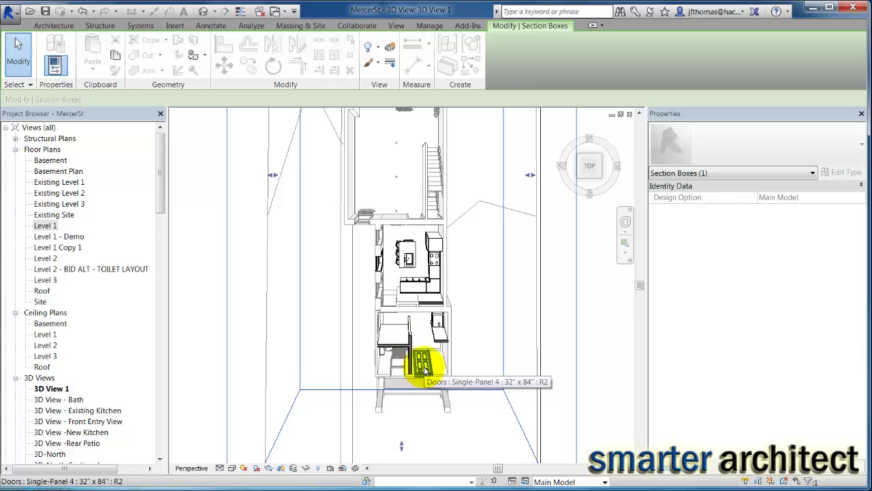
Re-centre the first floor using the Navigation Wheel's Center and Pan, then zoom out slightly
{"action": "left_click", "coordinate": [625, 235]}
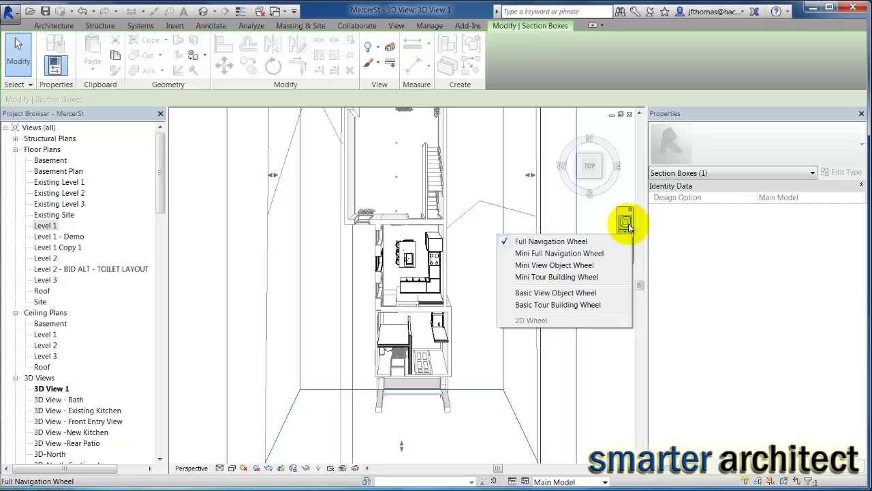
{"action": "left_click", "coordinate": [626, 224]}
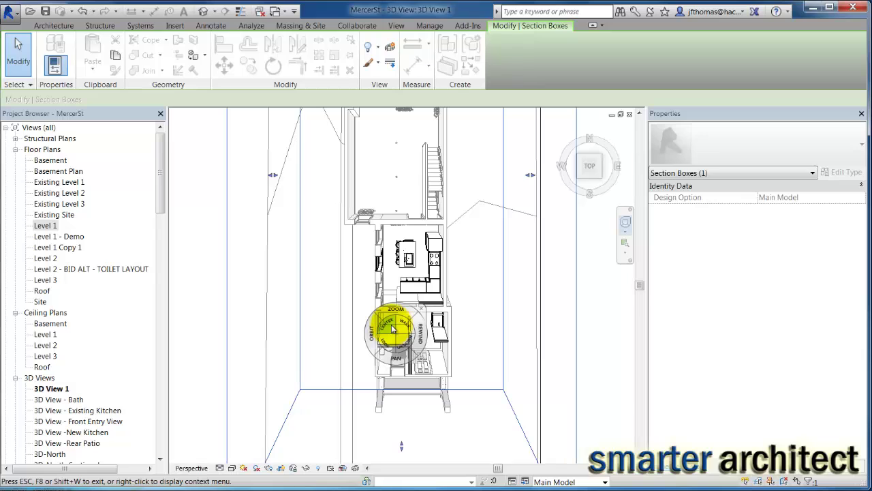
{"action": "left_click_drag", "start_coordinate": [392, 326], "coordinate": [391, 326]}
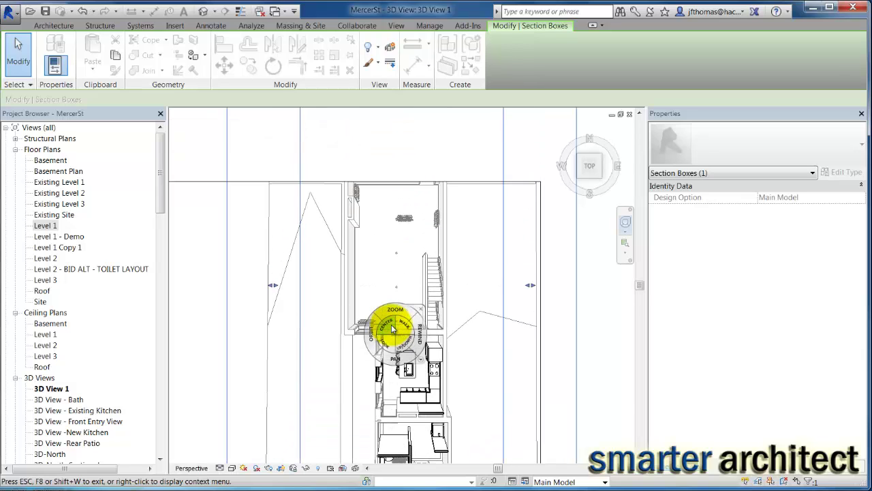
{"action": "left_click_drag", "start_coordinate": [502, 413], "coordinate": [520, 301]}
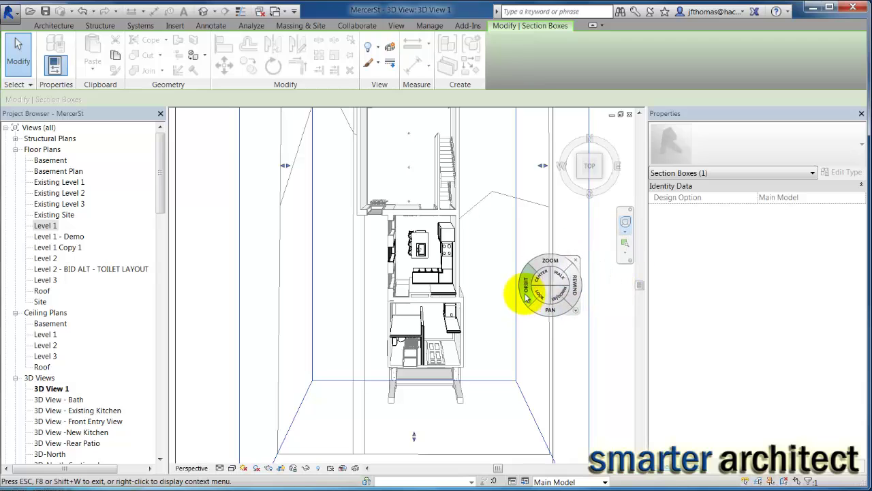
{"action": "left_click", "coordinate": [576, 259]}
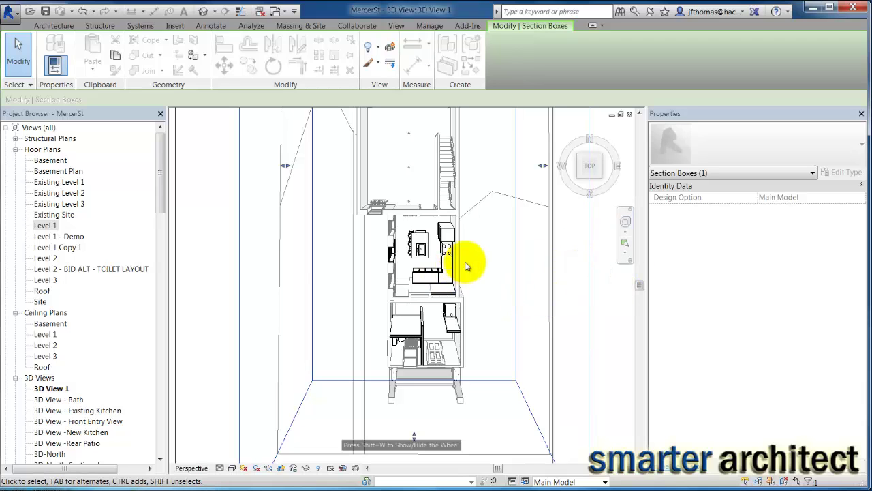
{"action": "scroll", "coordinate": [469, 262], "scroll_direction": "down", "scroll_amount": 2}
{"action": "middle_click_drag", "start_coordinate": [472, 260], "coordinate": [462, 309]}
Drag the camera crop region's top edge upward so the front room fits in frame
{"action": "left_click", "coordinate": [473, 183]}
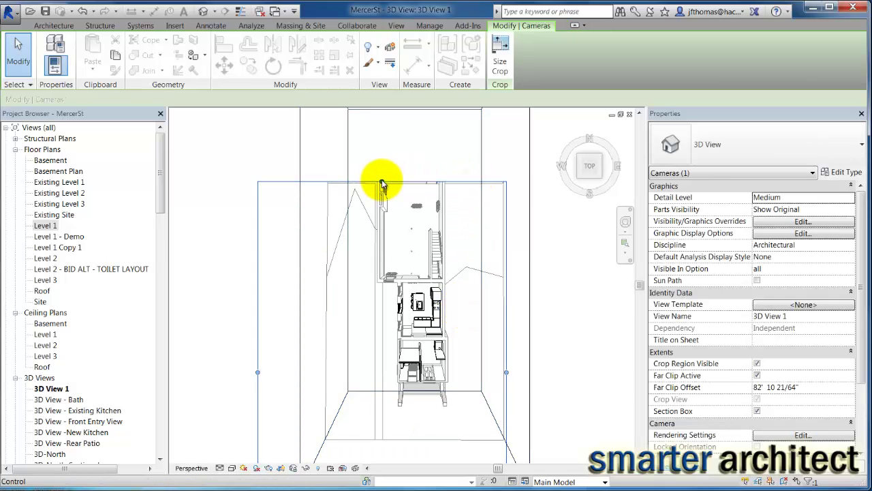
{"action": "left_click_drag", "start_coordinate": [385, 182], "coordinate": [383, 137]}
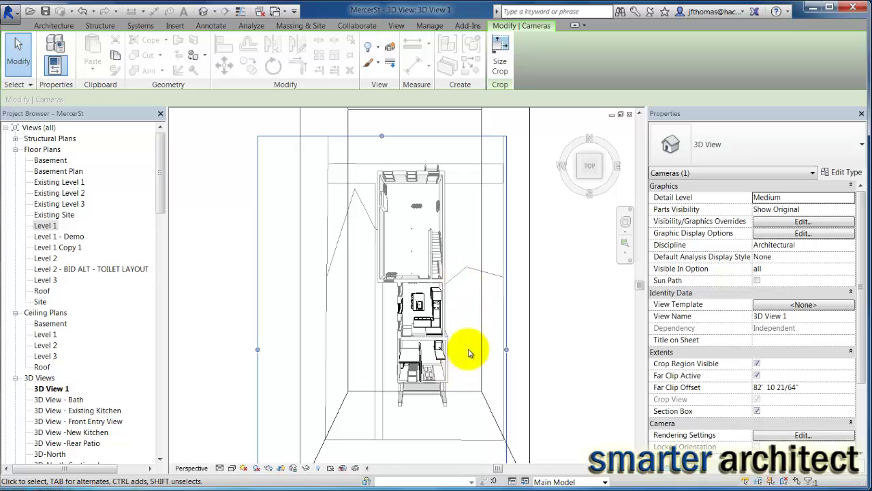
{"action": "scroll", "coordinate": [477, 340], "scroll_direction": "up", "scroll_amount": 1}
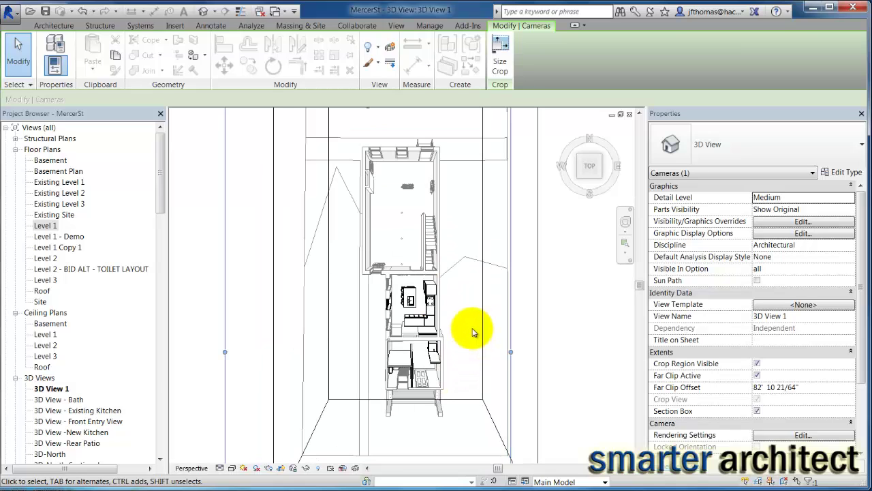
{"action": "left_click", "coordinate": [473, 331]}
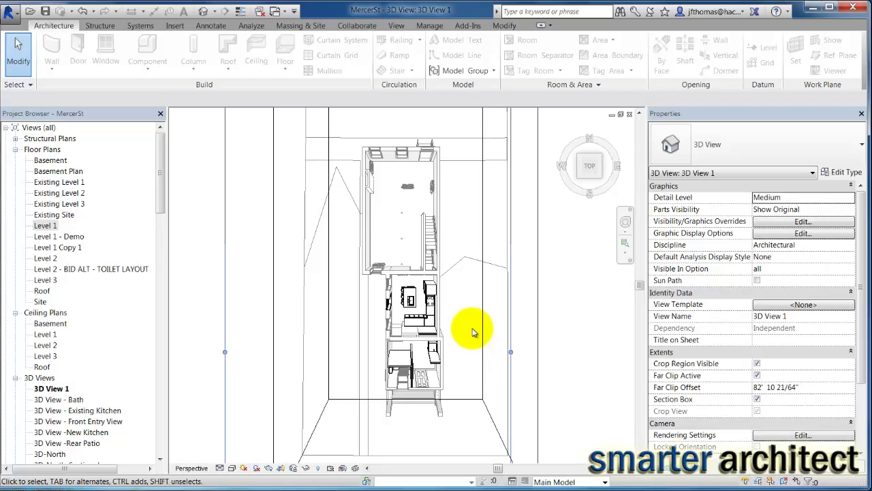
Override the Walls cut pattern in Visibility/Graphics to black Solid fill and apply
{"action": "left_click", "coordinate": [791, 223]}
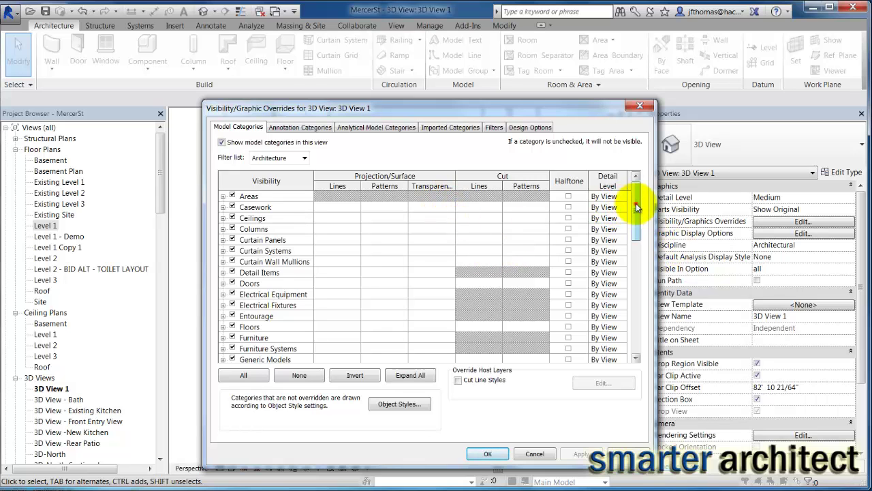
{"action": "left_click_drag", "start_coordinate": [637, 208], "coordinate": [635, 304]}
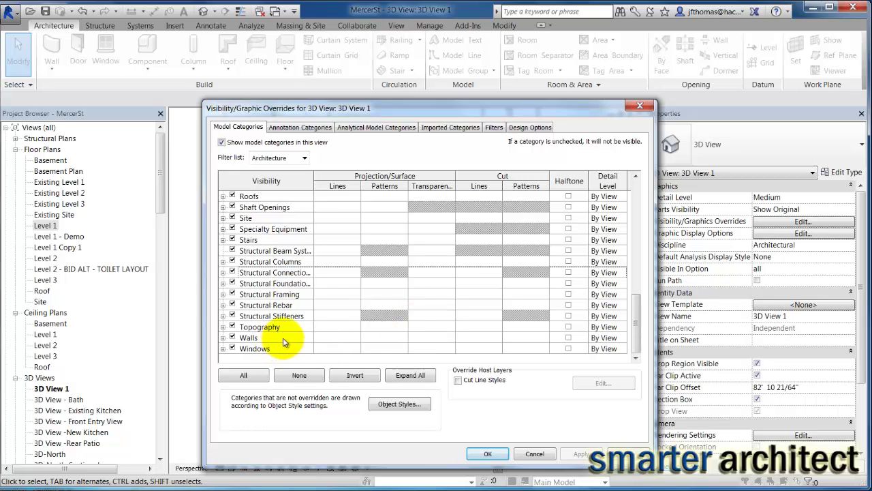
{"action": "left_click", "coordinate": [536, 339]}
{"action": "left_click", "coordinate": [535, 338]}
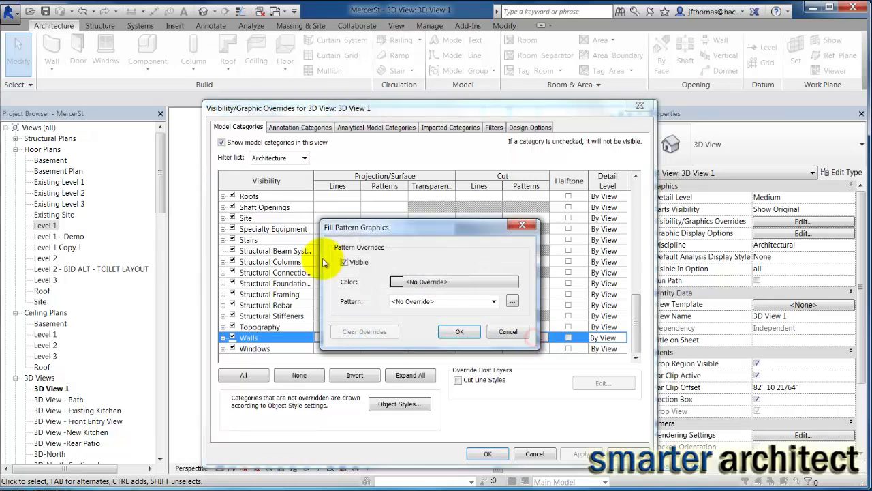
{"action": "left_click", "coordinate": [422, 286]}
{"action": "left_click", "coordinate": [308, 296]}
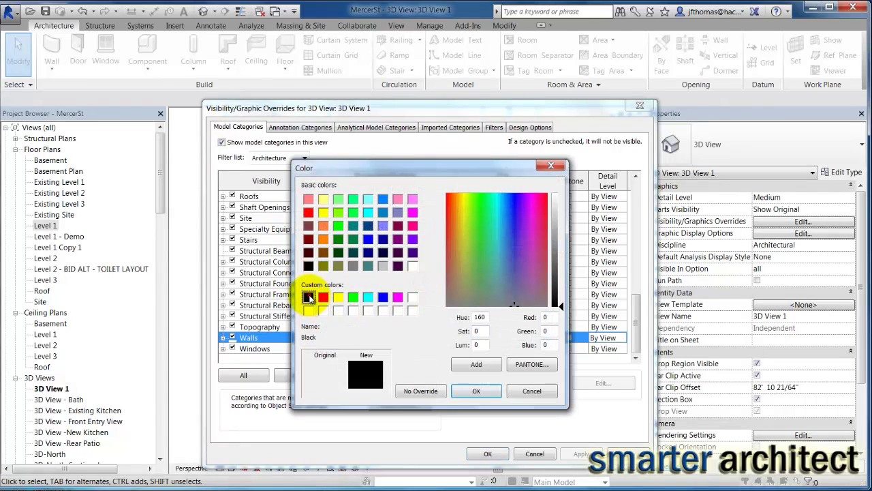
{"action": "left_click", "coordinate": [466, 365]}
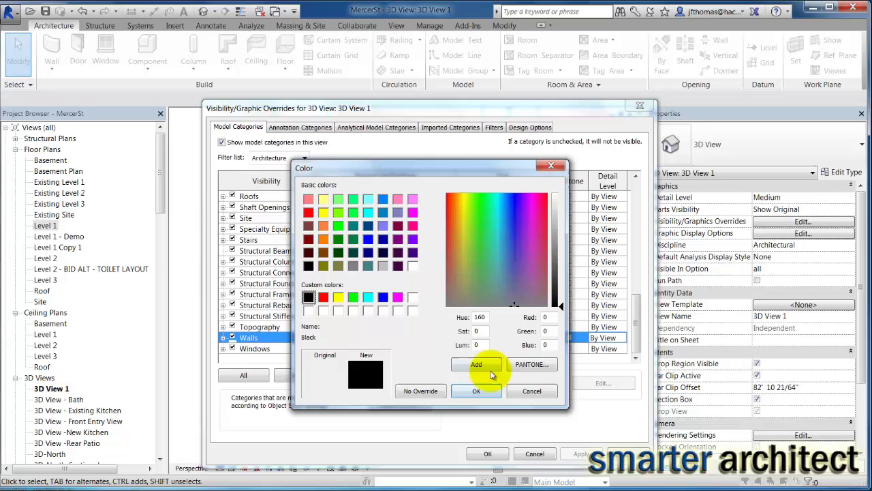
{"action": "left_click", "coordinate": [480, 390]}
{"action": "left_click", "coordinate": [494, 301]}
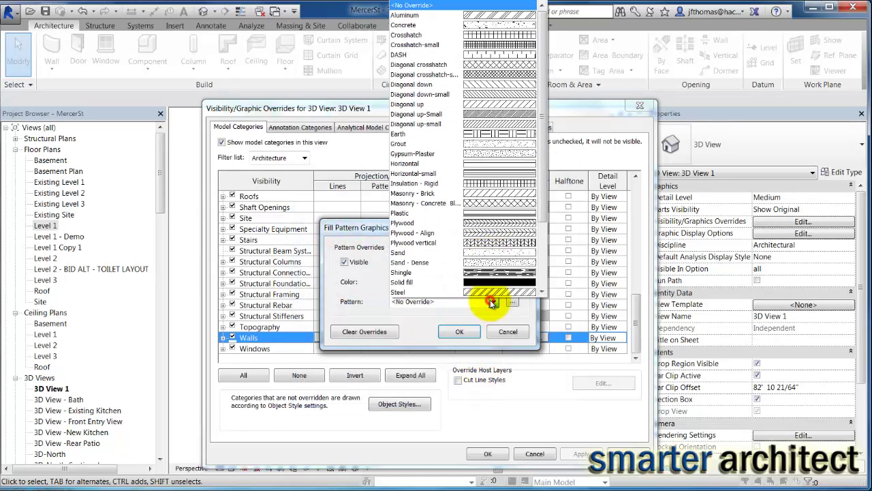
{"action": "left_click", "coordinate": [409, 282]}
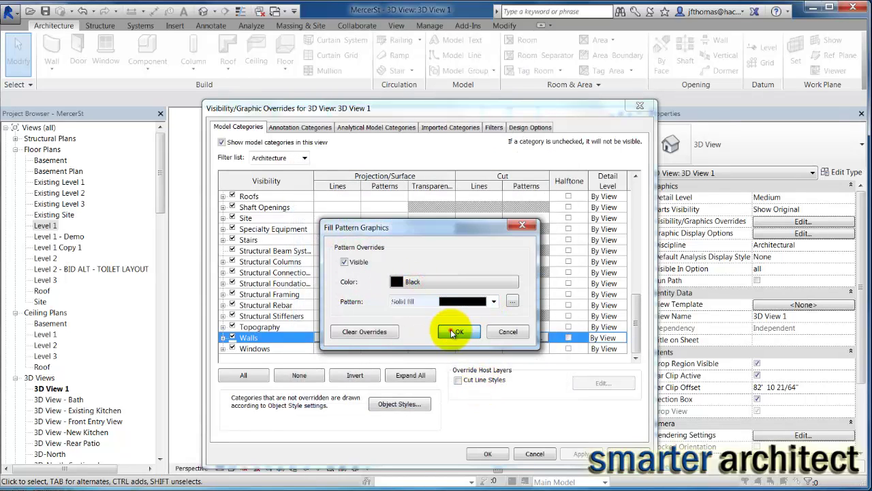
{"action": "left_click", "coordinate": [450, 333]}
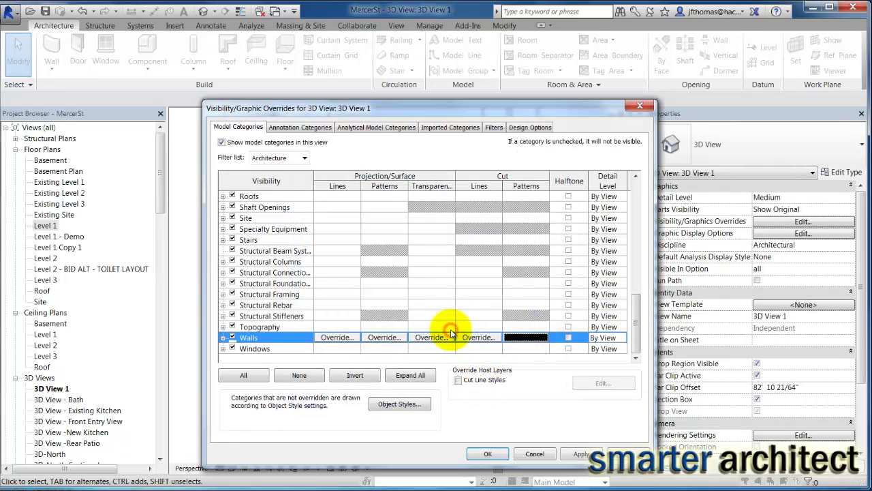
{"action": "left_click", "coordinate": [580, 454]}
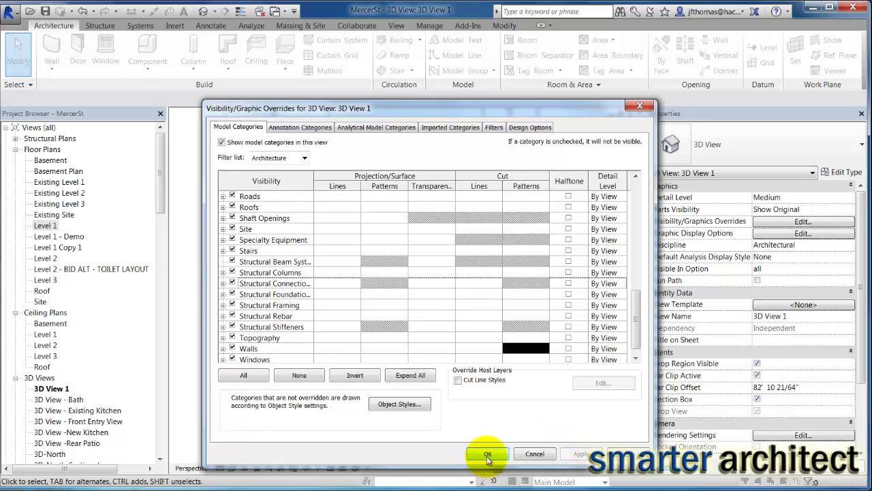
{"action": "left_click", "coordinate": [488, 455]}
Set the view's Phase Filter to Show Complete-Rendered in Properties
{"action": "left_click", "coordinate": [563, 308]}
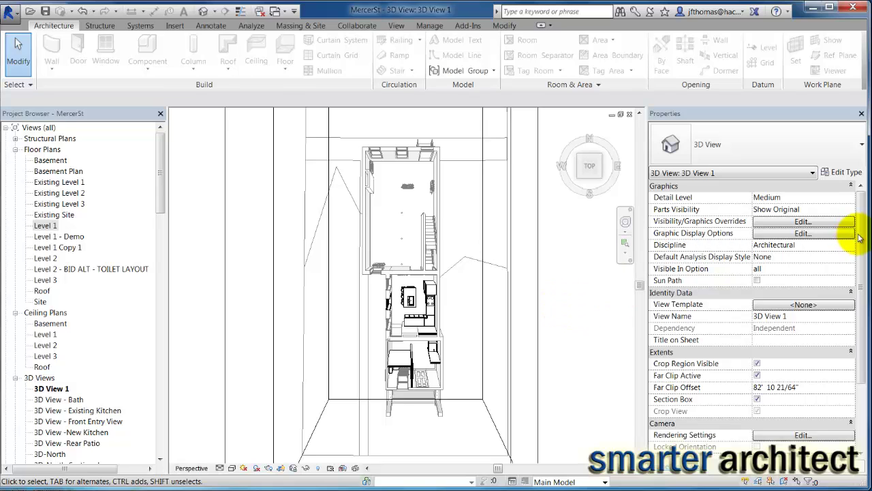
{"action": "left_click_drag", "start_coordinate": [860, 233], "coordinate": [858, 316]}
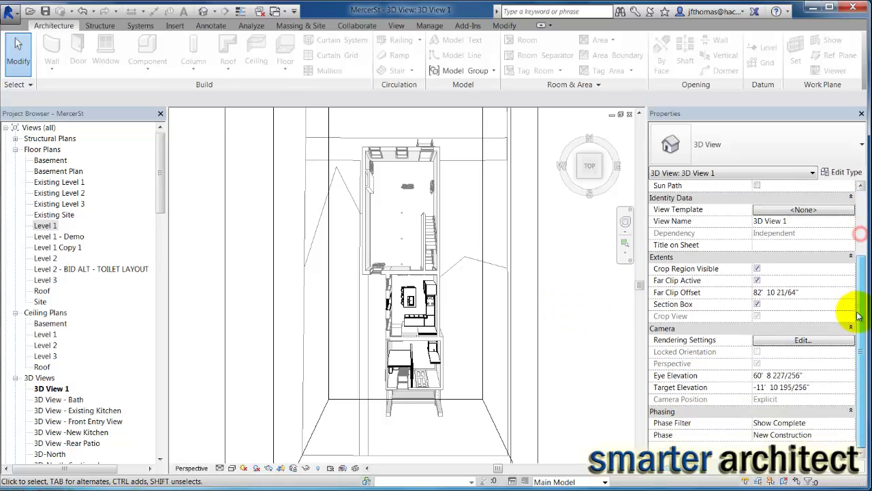
{"action": "left_click", "coordinate": [851, 426]}
{"action": "left_click", "coordinate": [850, 422]}
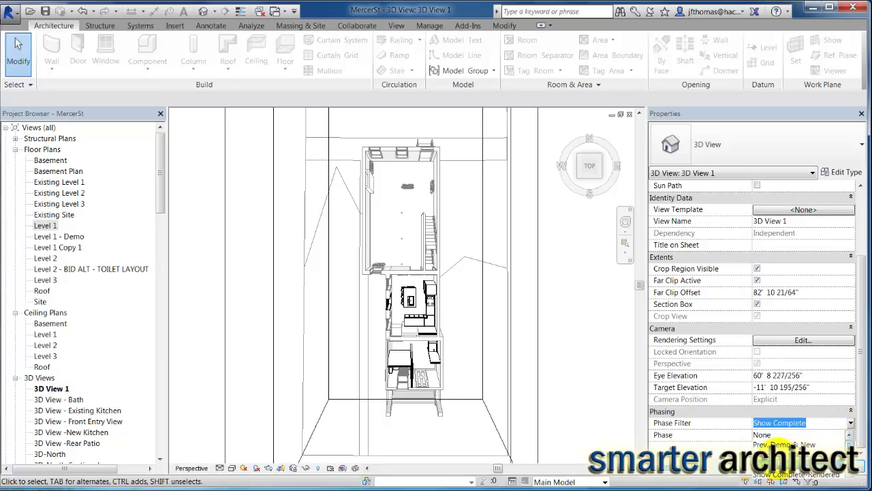
{"action": "left_click", "coordinate": [796, 474]}
{"action": "left_click", "coordinate": [583, 419]}
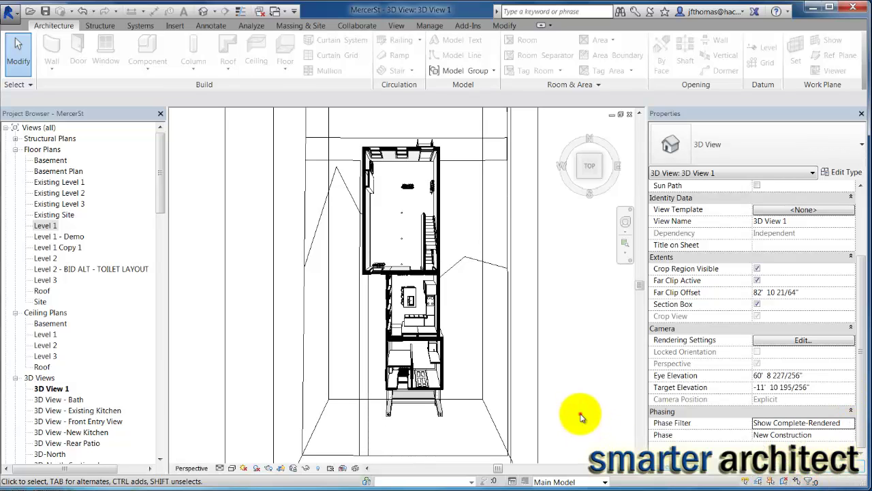
Zoom and pan to recentre the building with its black-walled first floor
{"action": "left_click", "coordinate": [555, 225]}
{"action": "scroll", "coordinate": [380, 219], "scroll_direction": "up", "scroll_amount": 2}
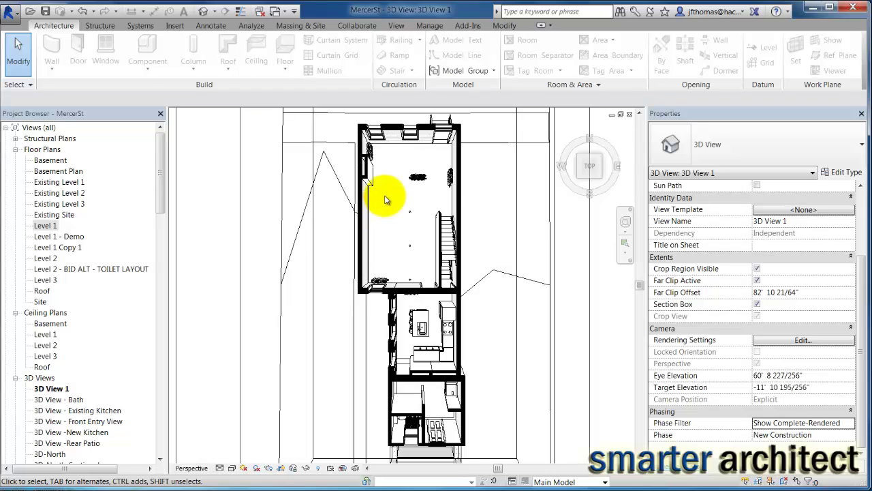
{"action": "middle_click_drag", "start_coordinate": [386, 205], "coordinate": [388, 197]}
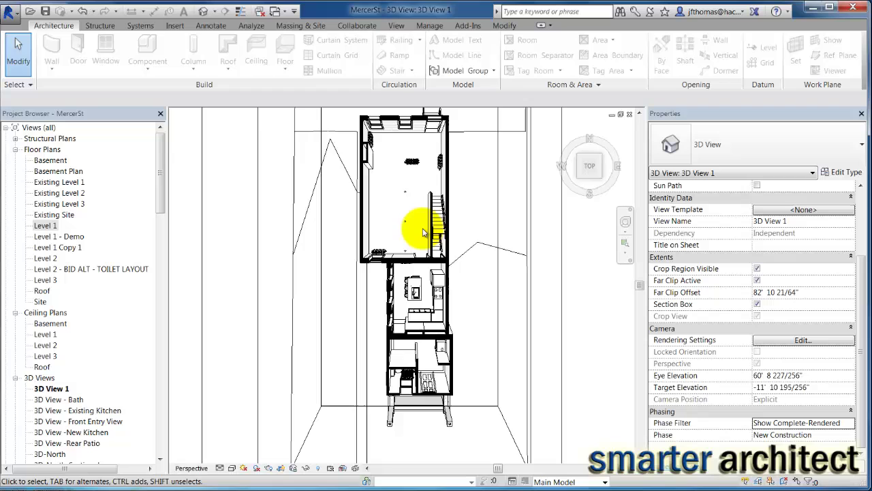
{"action": "scroll", "coordinate": [414, 225], "scroll_direction": "up", "scroll_amount": 2}
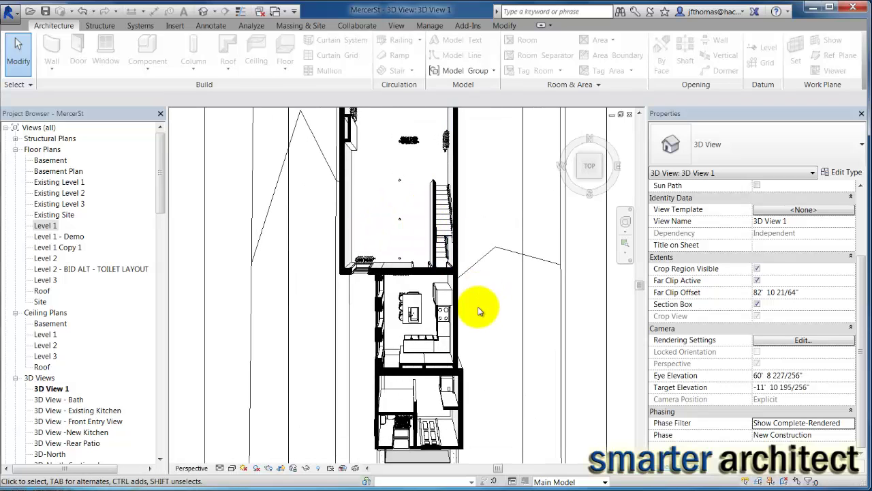
{"action": "scroll", "coordinate": [477, 306], "scroll_direction": "down", "scroll_amount": 1}
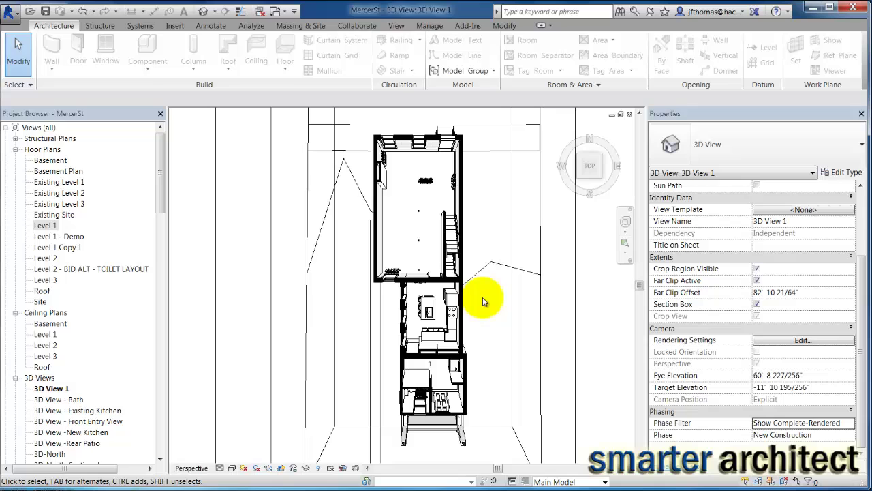
Enable Show Ambient Shadows in Graphic Display Options and apply
{"action": "left_click", "coordinate": [232, 468]}
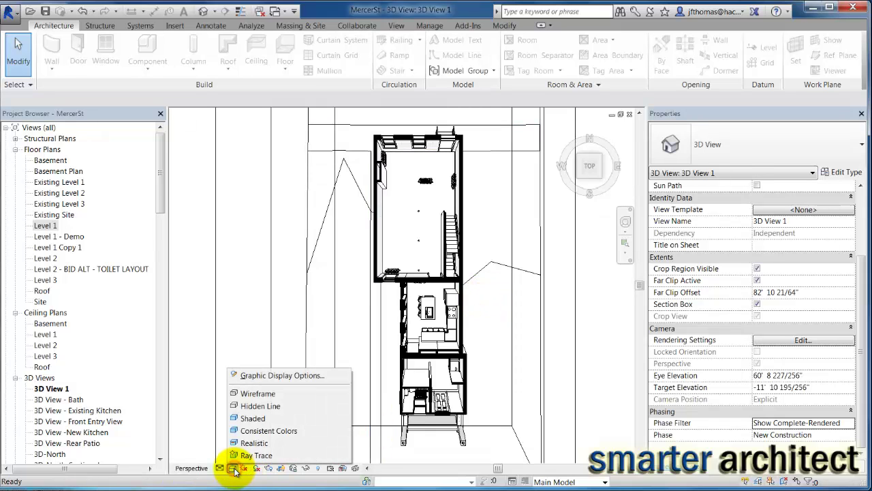
{"action": "left_click", "coordinate": [250, 376]}
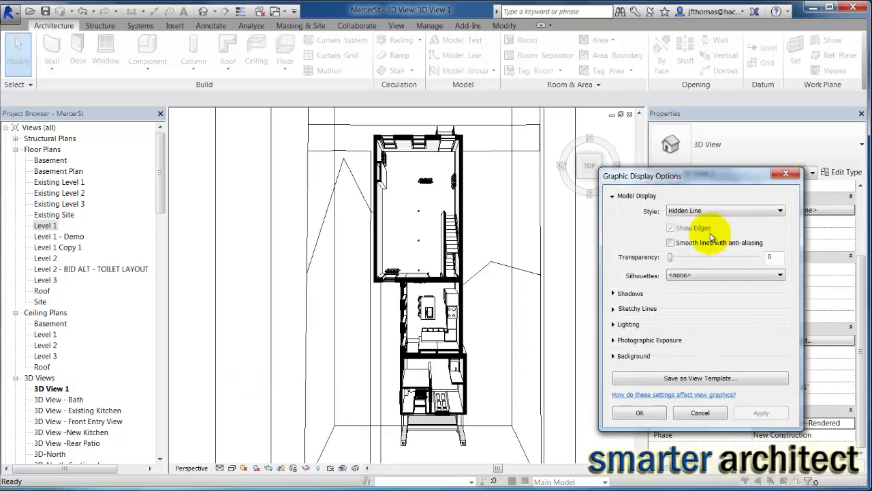
{"action": "left_click", "coordinate": [614, 293]}
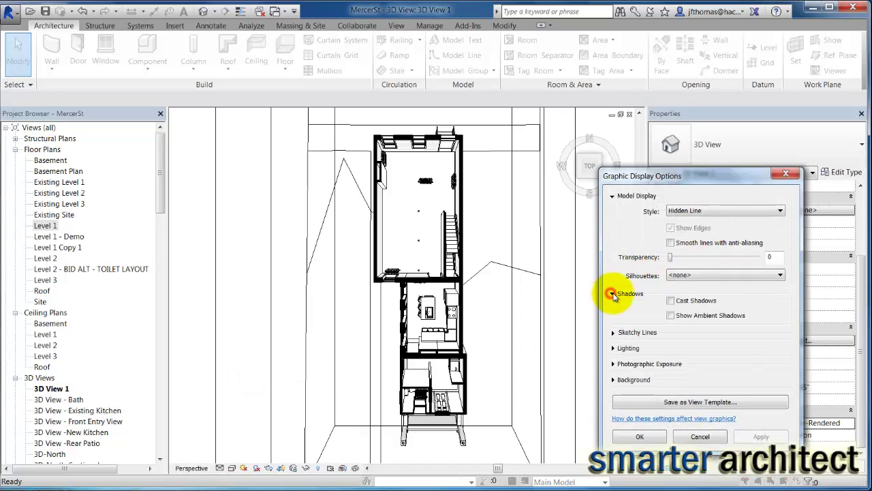
{"action": "left_click", "coordinate": [671, 316]}
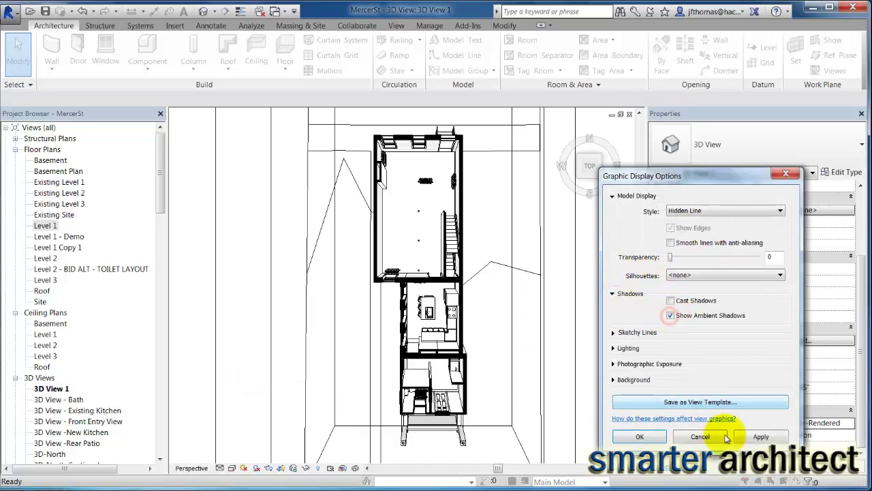
{"action": "left_click", "coordinate": [760, 437]}
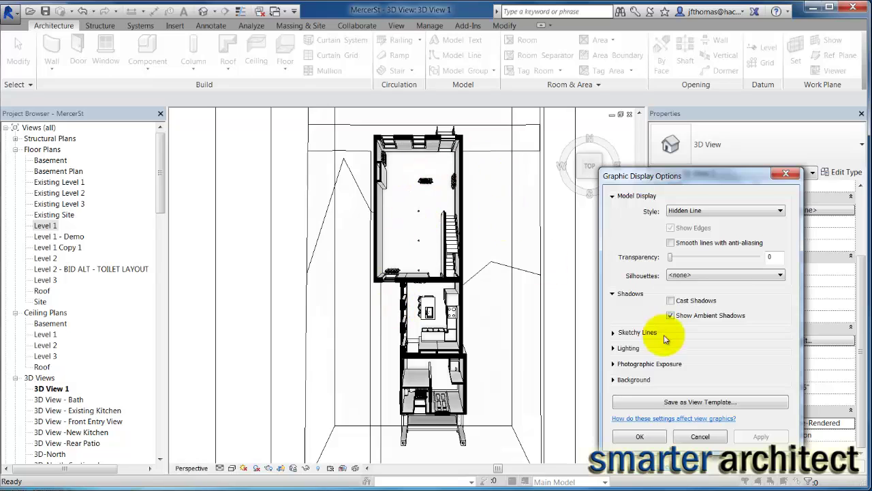
Preview Cast Shadows, then turn them back off and close the options
{"action": "left_click", "coordinate": [637, 332]}
{"action": "left_click", "coordinate": [671, 300]}
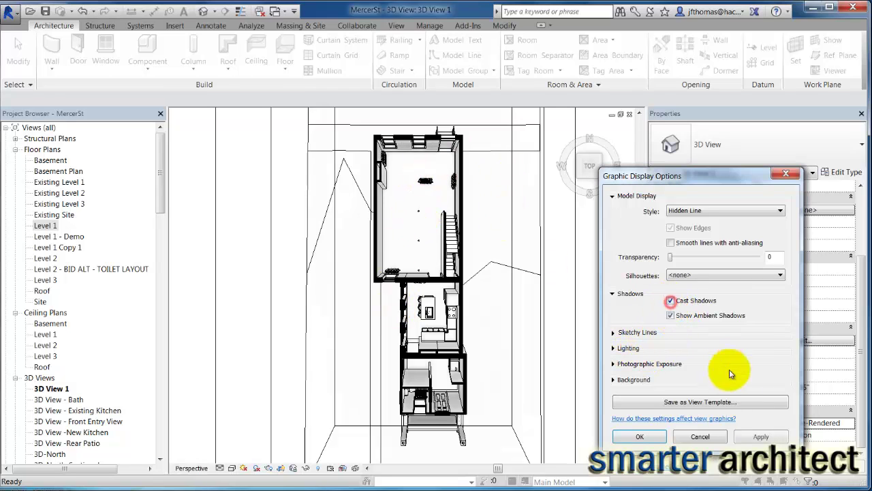
{"action": "left_click", "coordinate": [760, 436]}
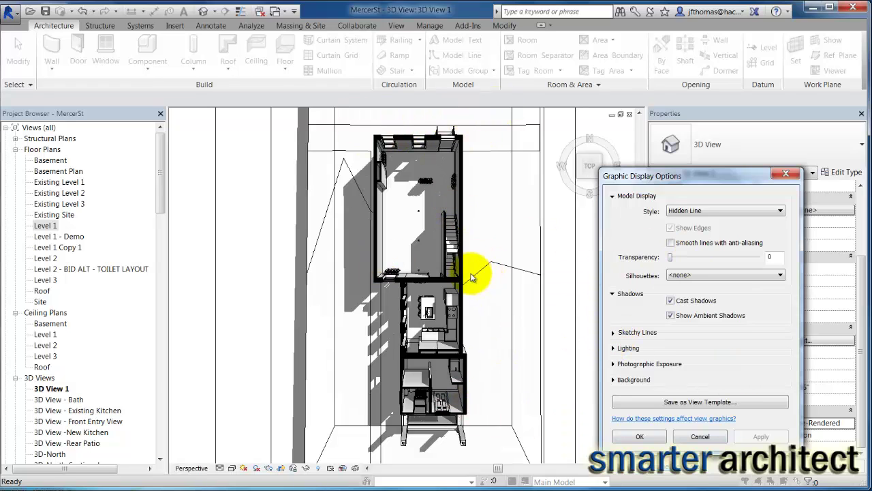
{"action": "left_click", "coordinate": [670, 301]}
{"action": "left_click", "coordinate": [762, 437]}
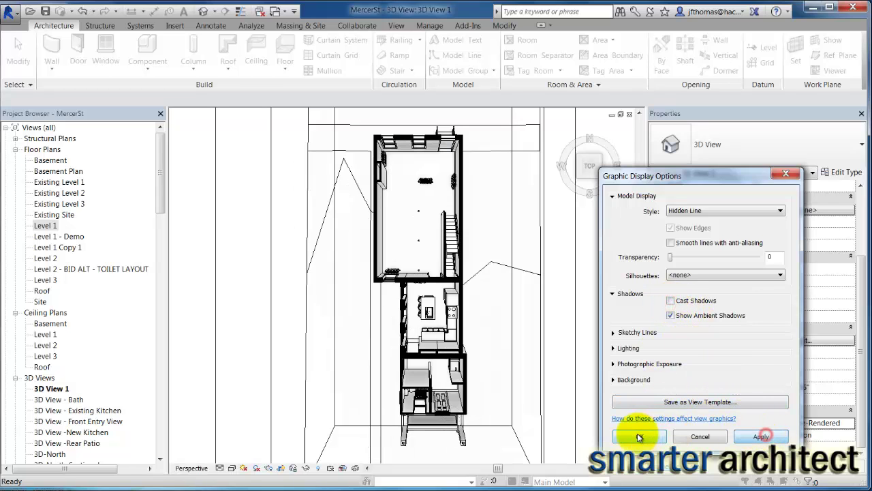
{"action": "left_click", "coordinate": [637, 435]}
{"action": "scroll", "coordinate": [469, 377], "scroll_direction": "up", "scroll_amount": 2}
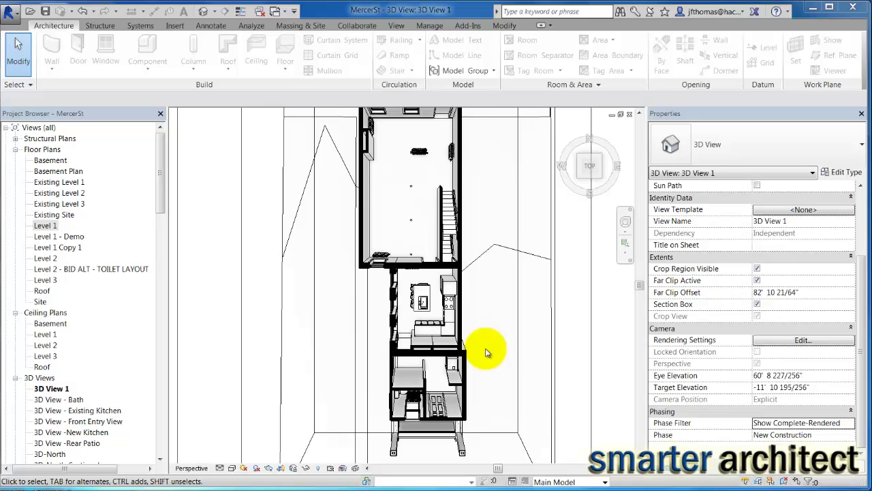
{"action": "scroll", "coordinate": [485, 380], "scroll_direction": "down", "scroll_amount": 2}
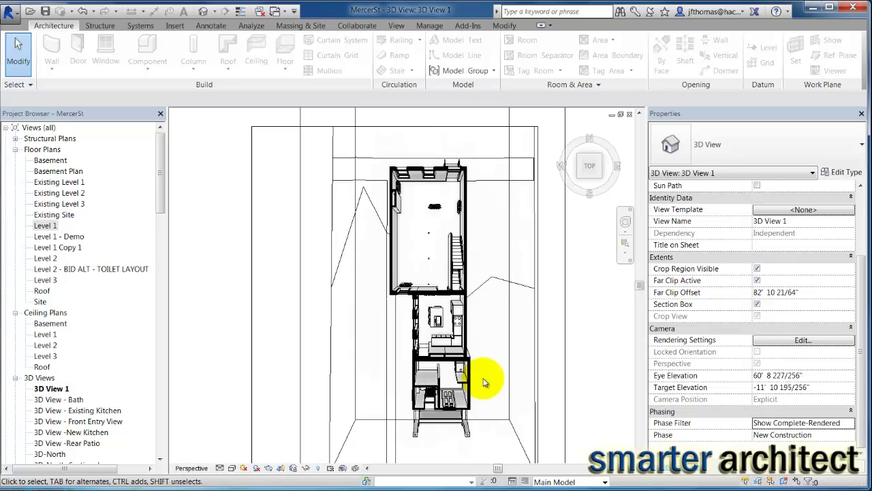
{"action": "left_click", "coordinate": [484, 382]}
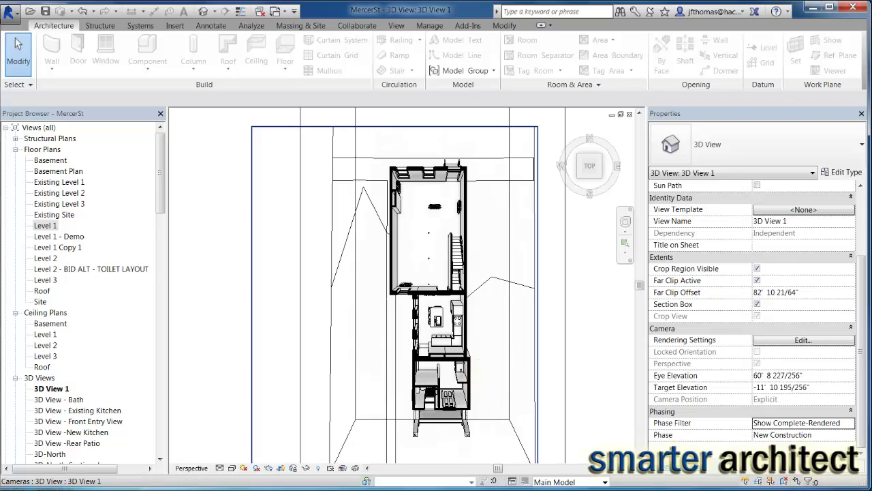